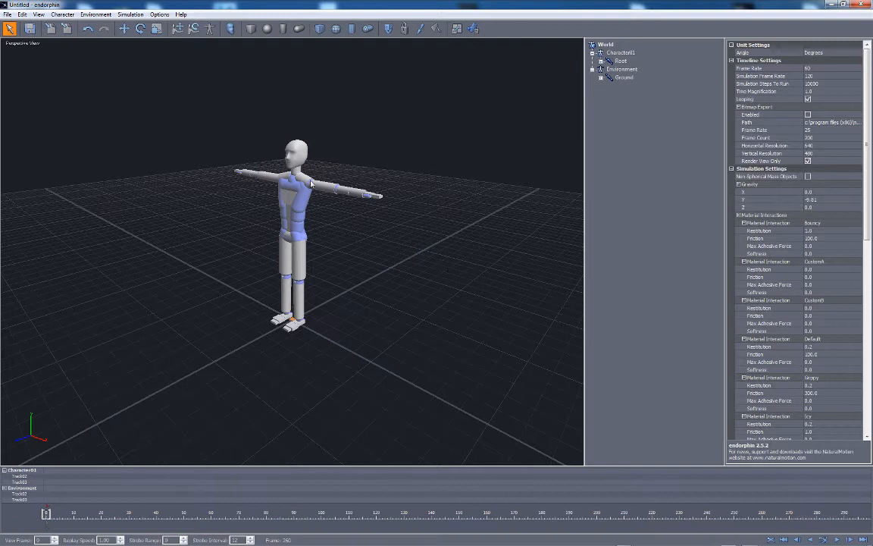
Bring up the File menu's scene commands from the default blank scene
{"action": "left_click", "coordinate": [7, 15]}
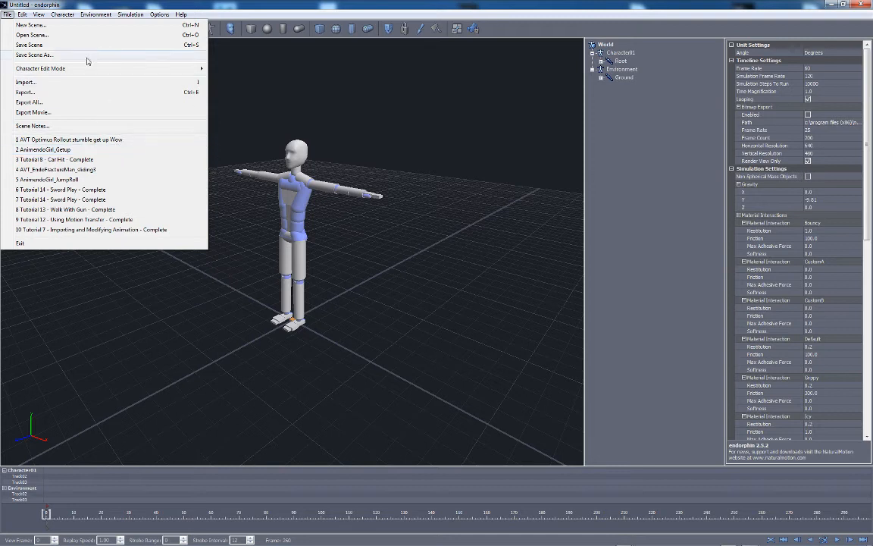
Load the Balcony sample scene, dismiss its Scene Notes and orbit toward the railing
{"action": "left_click", "coordinate": [76, 35]}
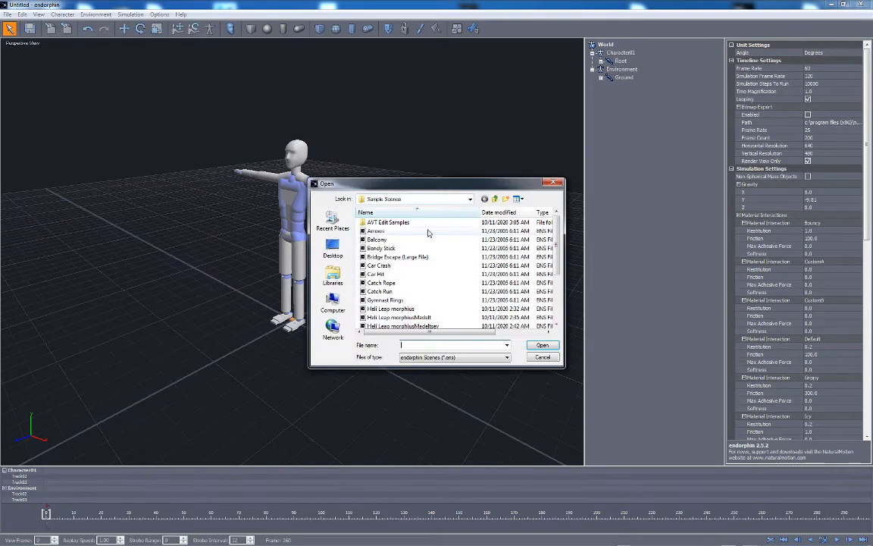
{"action": "double_click", "coordinate": [376, 231]}
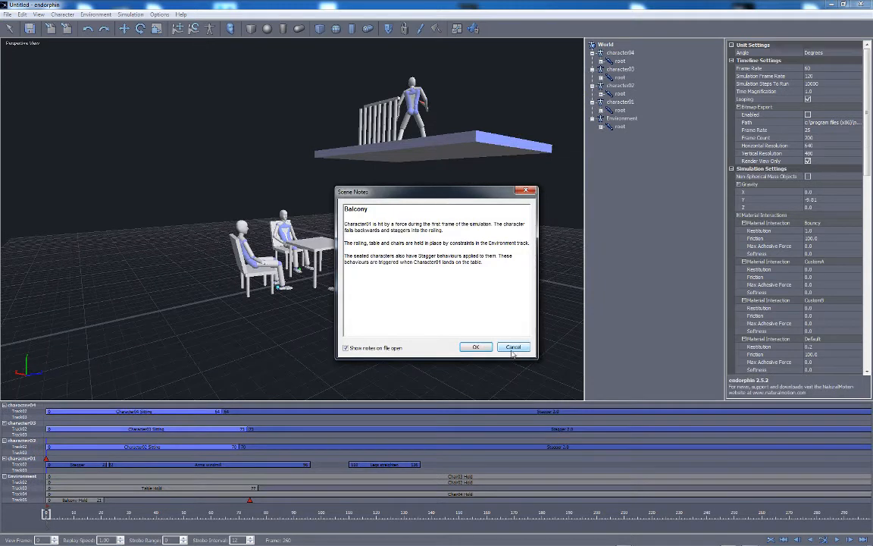
{"action": "left_click", "coordinate": [514, 347]}
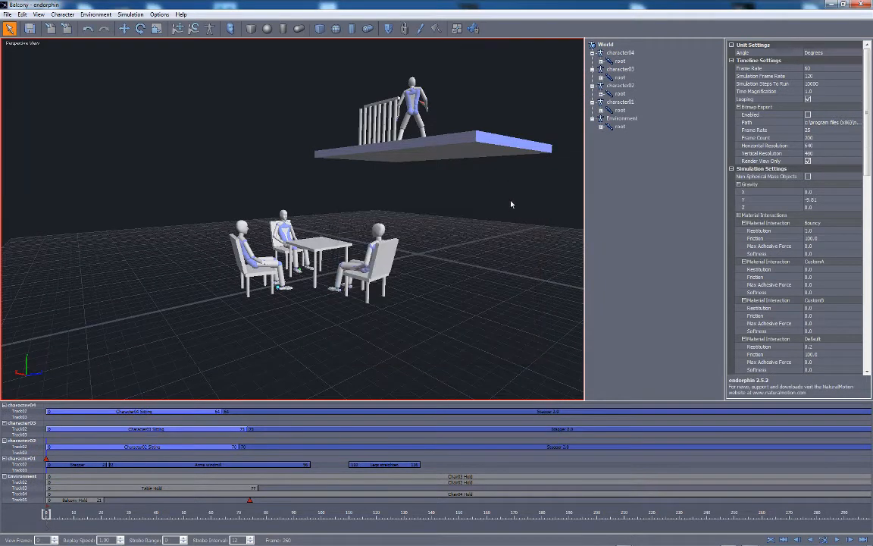
{"action": "mouse_move", "coordinate": [441, 94]}
{"action": "middle_mouse_down"}
{"action": "mouse_move", "coordinate": [473, 129]}
{"action": "mouse_move", "coordinate": [497, 114]}
{"action": "mouse_move", "coordinate": [471, 106]}
{"action": "mouse_move", "coordinate": [464, 137]}
{"action": "mouse_move", "coordinate": [504, 101]}
{"action": "mouse_move", "coordinate": [505, 130]}
{"action": "middle_mouse_up"}
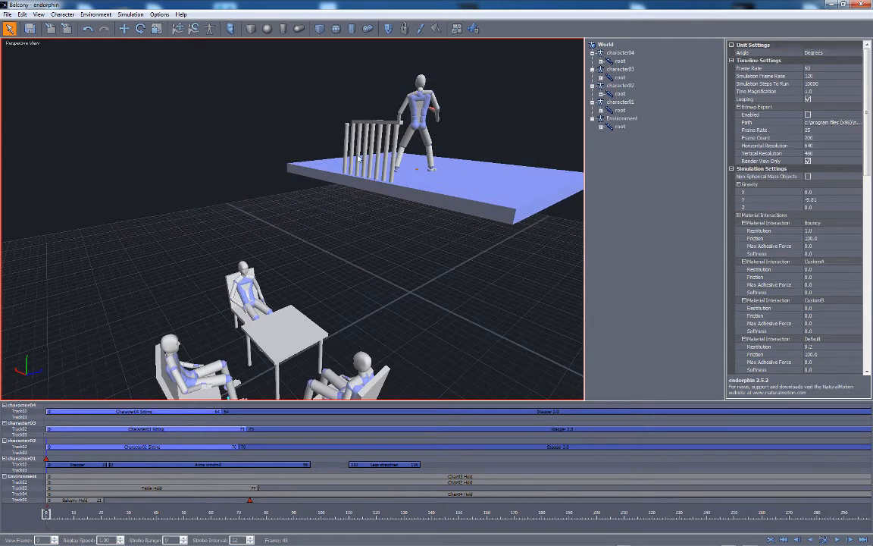
{"action": "scroll", "coordinate": [368, 139], "scroll_direction": "up", "scroll_amount": 3}
{"action": "scroll", "coordinate": [417, 174], "scroll_direction": "up", "scroll_amount": 3}
{"action": "scroll", "coordinate": [470, 204], "scroll_direction": "up", "scroll_amount": 2}
{"action": "mouse_move", "coordinate": [469, 205]}
{"action": "left_mouse_down", "text": "alt"}
{"action": "mouse_move", "coordinate": [568, 187]}
{"action": "mouse_move", "coordinate": [531, 197]}
{"action": "left_mouse_up", "text": "alt"}
{"action": "left_click", "coordinate": [392, 287]}
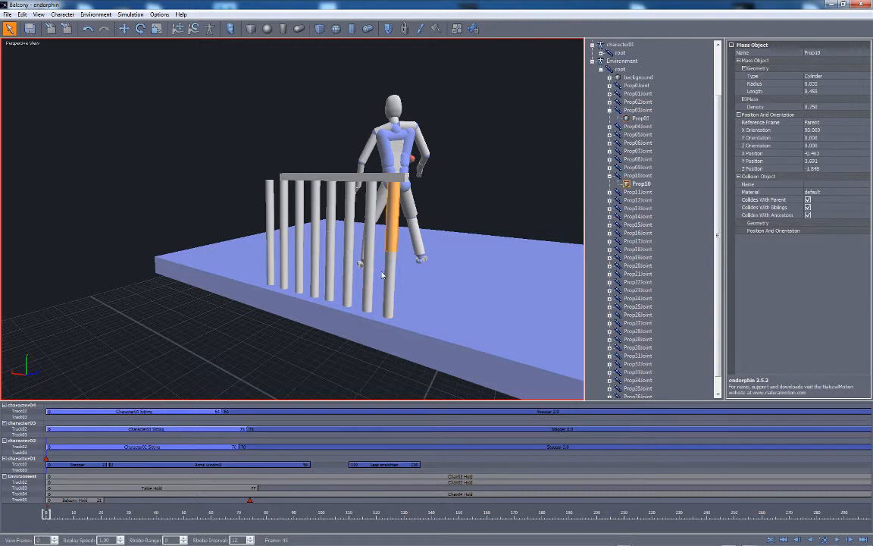
{"action": "left_click", "coordinate": [371, 257]}
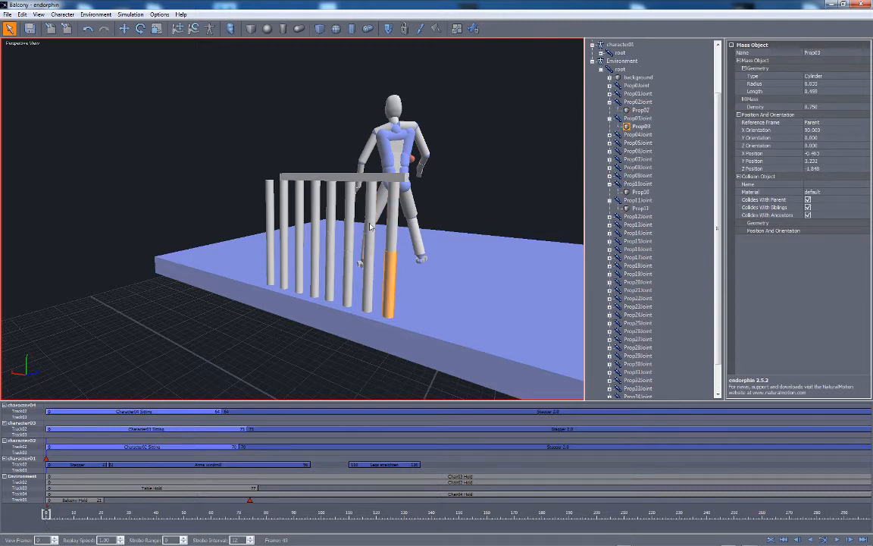
{"action": "left_click", "coordinate": [336, 206]}
{"action": "left_click", "coordinate": [353, 227]}
{"action": "left_click", "coordinate": [351, 254]}
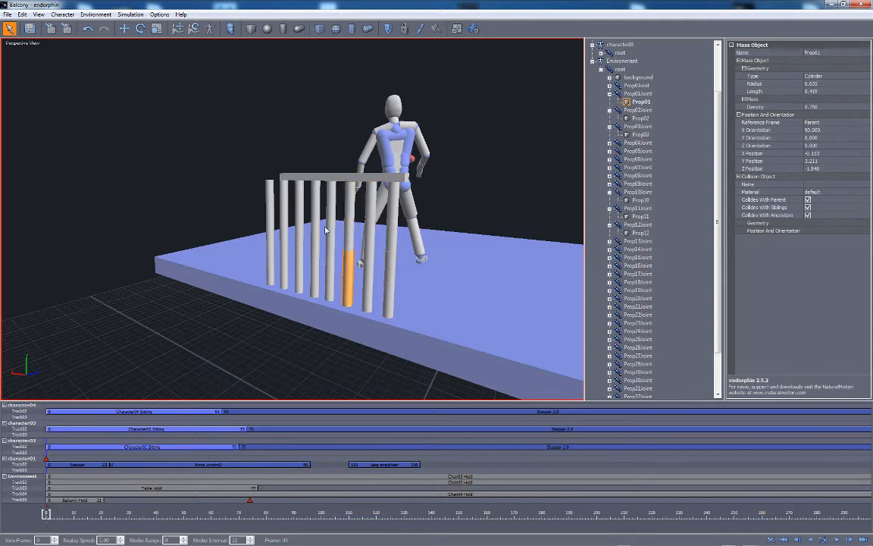
{"action": "left_click", "coordinate": [330, 220]}
{"action": "left_click", "coordinate": [331, 252]}
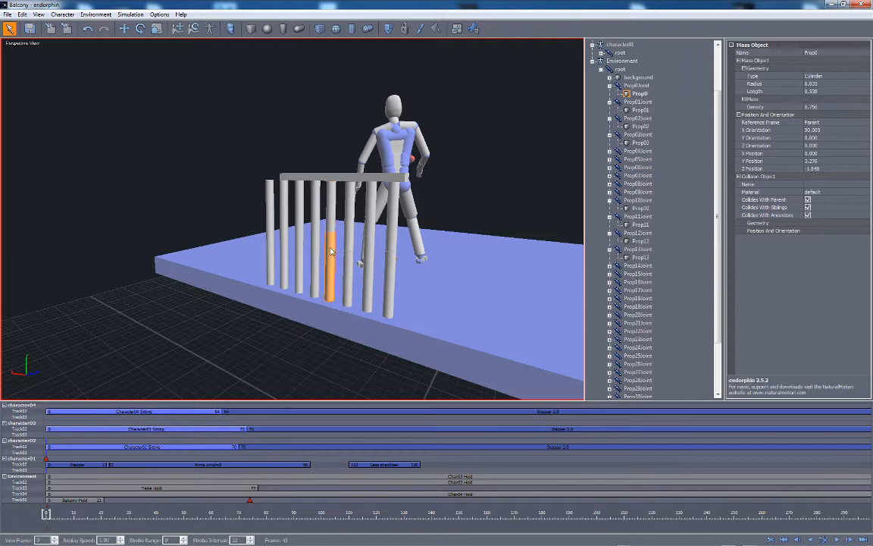
{"action": "left_click", "coordinate": [347, 209]}
{"action": "left_click", "coordinate": [349, 250]}
{"action": "left_click", "coordinate": [351, 223]}
{"action": "left_click", "coordinate": [343, 252]}
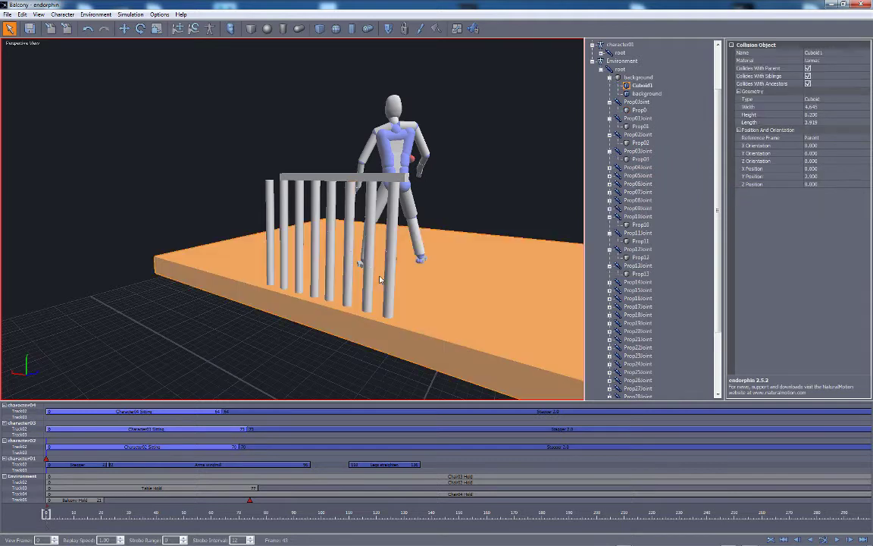
{"action": "left_click", "coordinate": [346, 214]}
{"action": "left_click", "coordinate": [350, 254]}
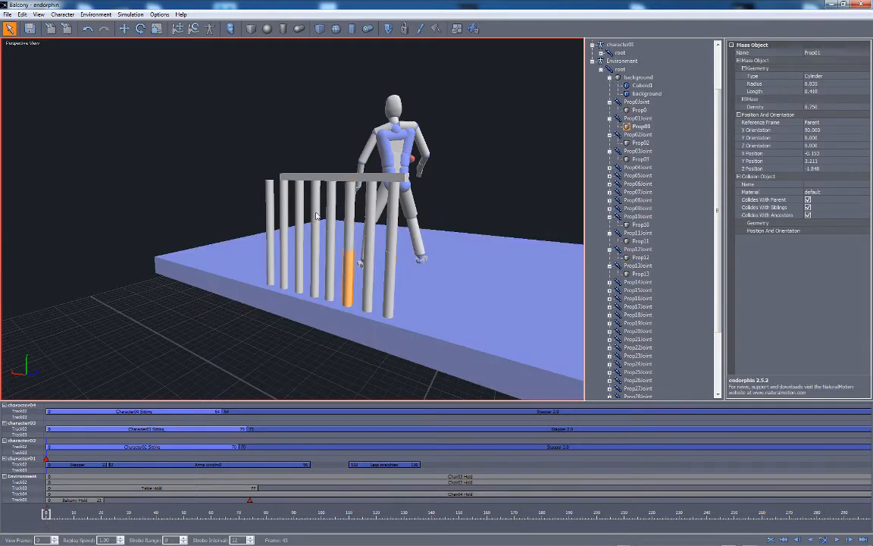
{"action": "left_click", "coordinate": [315, 224]}
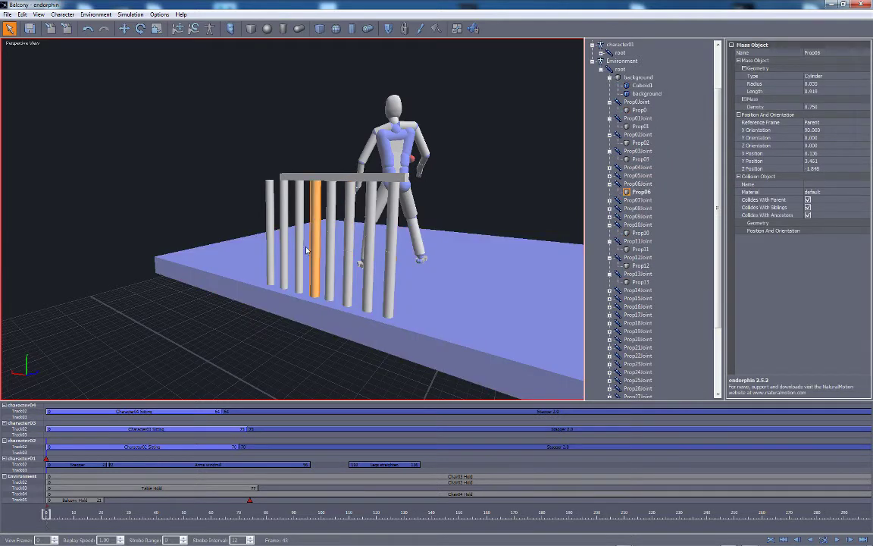
{"action": "left_click", "coordinate": [273, 212]}
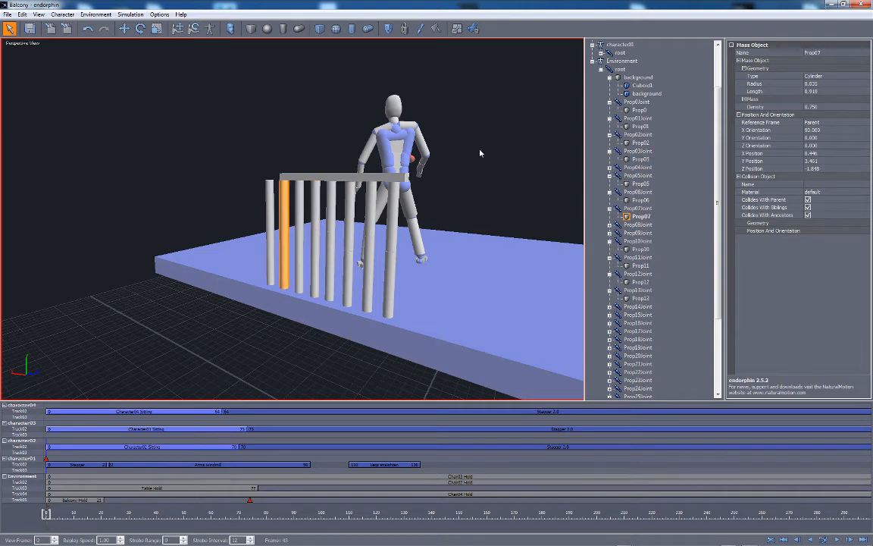
{"action": "mouse_move", "coordinate": [480, 153]}
{"action": "middle_mouse_down"}
{"action": "mouse_move", "coordinate": [450, 122]}
{"action": "mouse_move", "coordinate": [509, 136]}
{"action": "mouse_move", "coordinate": [433, 113]}
{"action": "mouse_move", "coordinate": [453, 111]}
{"action": "middle_mouse_up"}
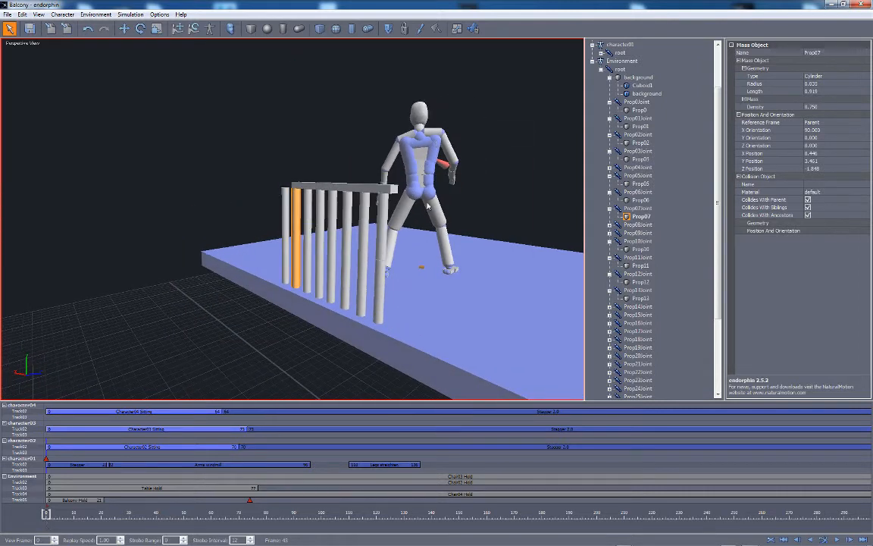
{"action": "left_click", "coordinate": [516, 184]}
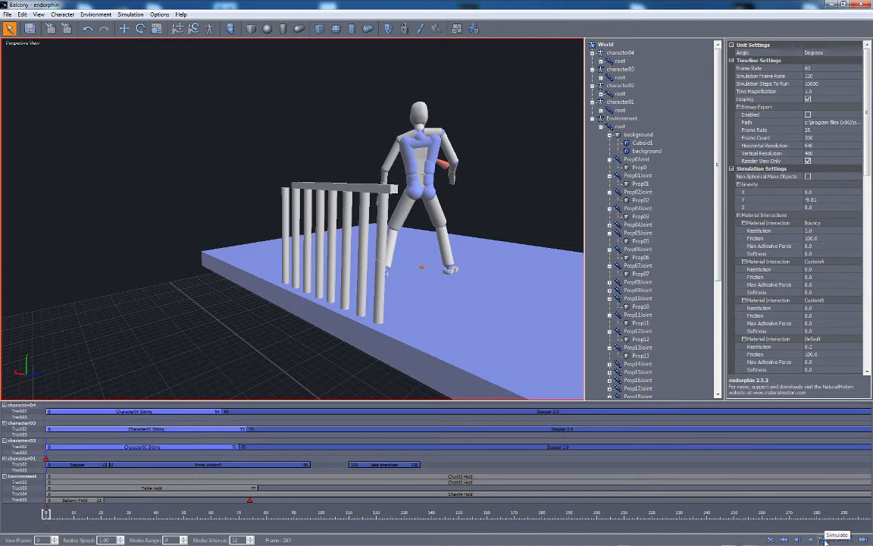
Inspect the gunshot force event on the standing character, then frame the whole balcony
{"action": "left_click_drag", "start_coordinate": [520, 204], "coordinate": [491, 183], "text": "alt"}
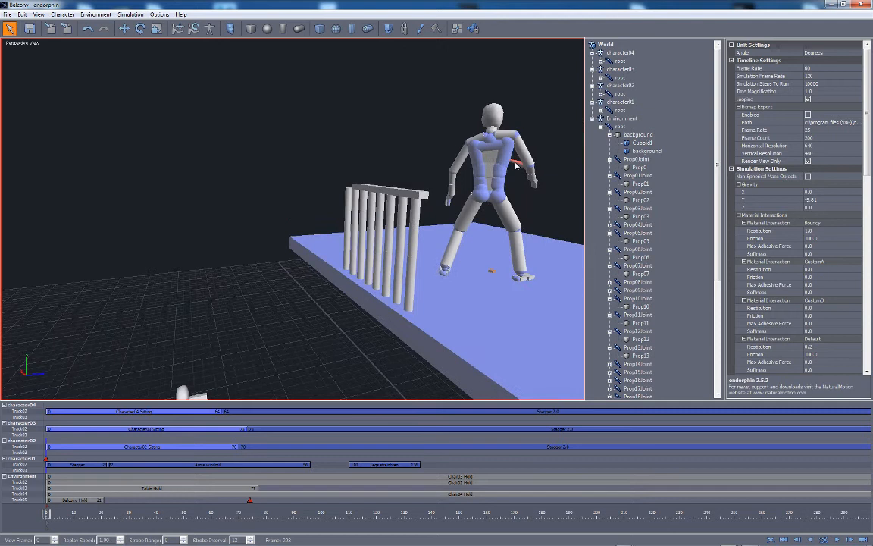
{"action": "left_click", "coordinate": [491, 182]}
{"action": "left_click", "coordinate": [516, 136]}
{"action": "mouse_move", "coordinate": [477, 112]}
{"action": "left_mouse_down", "text": "alt"}
{"action": "mouse_move", "coordinate": [310, 163]}
{"action": "mouse_move", "coordinate": [270, 192]}
{"action": "mouse_move", "coordinate": [248, 177]}
{"action": "left_mouse_up", "text": "alt"}
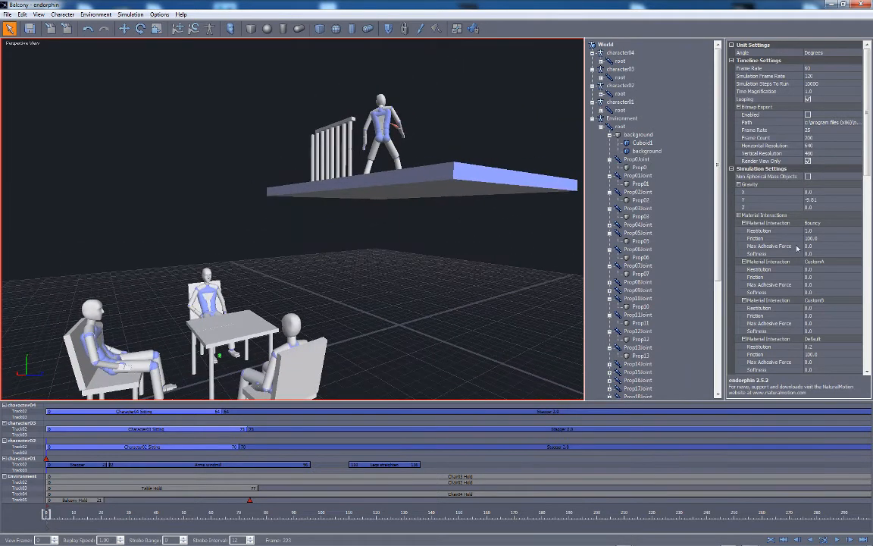
Run the simulation so the character breaks through the railing, then select the broken tabletop
{"action": "left_click", "coordinate": [824, 539]}
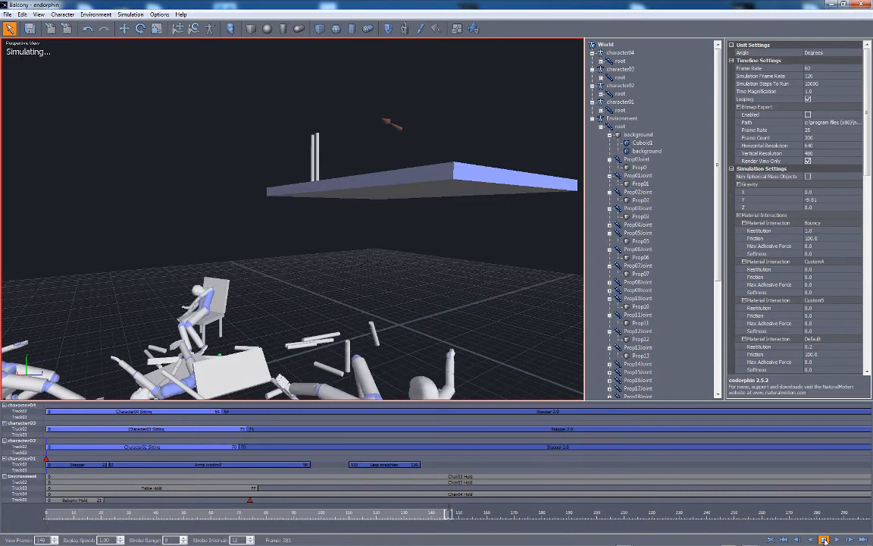
{"action": "left_click", "coordinate": [824, 539]}
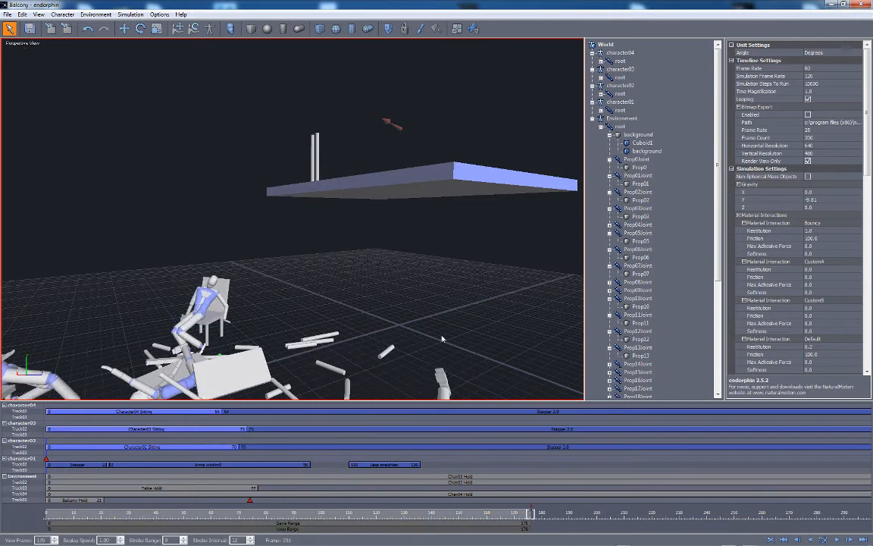
{"action": "mouse_move", "coordinate": [399, 305]}
{"action": "middle_mouse_down"}
{"action": "mouse_move", "coordinate": [349, 248]}
{"action": "mouse_move", "coordinate": [403, 276]}
{"action": "middle_mouse_up"}
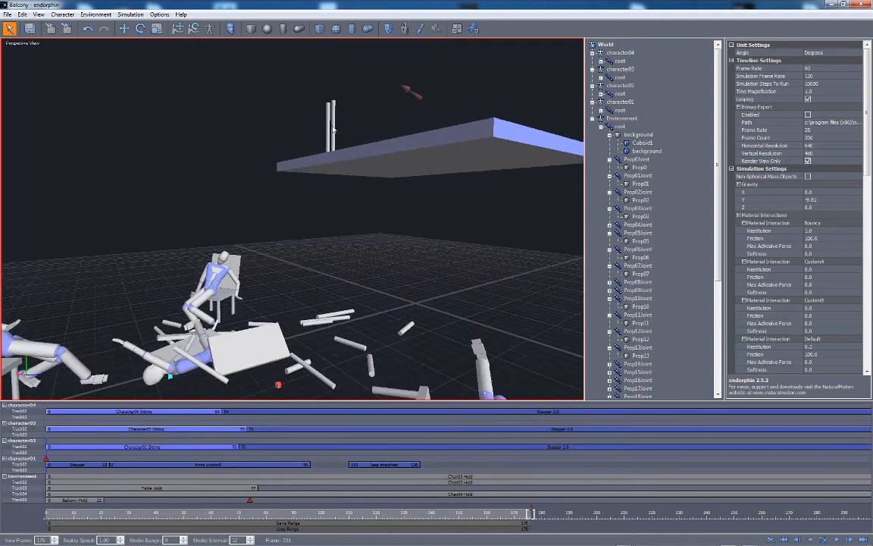
{"action": "left_click", "coordinate": [362, 351]}
{"action": "left_click", "coordinate": [292, 333]}
{"action": "left_click", "coordinate": [270, 341]}
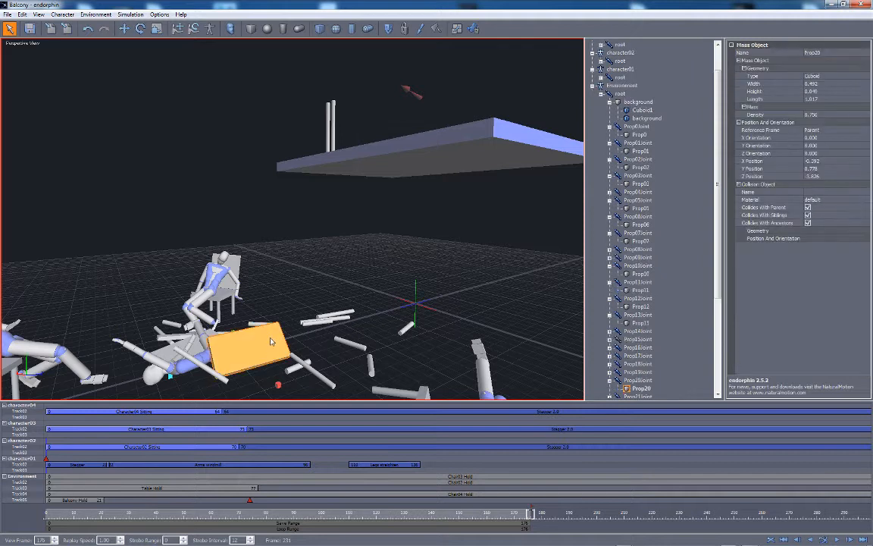
Rewind the timeline through the fall back to frame 0 and reframe the balcony view
{"action": "left_click", "coordinate": [447, 514]}
{"action": "mouse_move", "coordinate": [447, 514]}
{"action": "left_mouse_down"}
{"action": "mouse_move", "coordinate": [140, 520]}
{"action": "mouse_move", "coordinate": [320, 504]}
{"action": "left_mouse_up"}
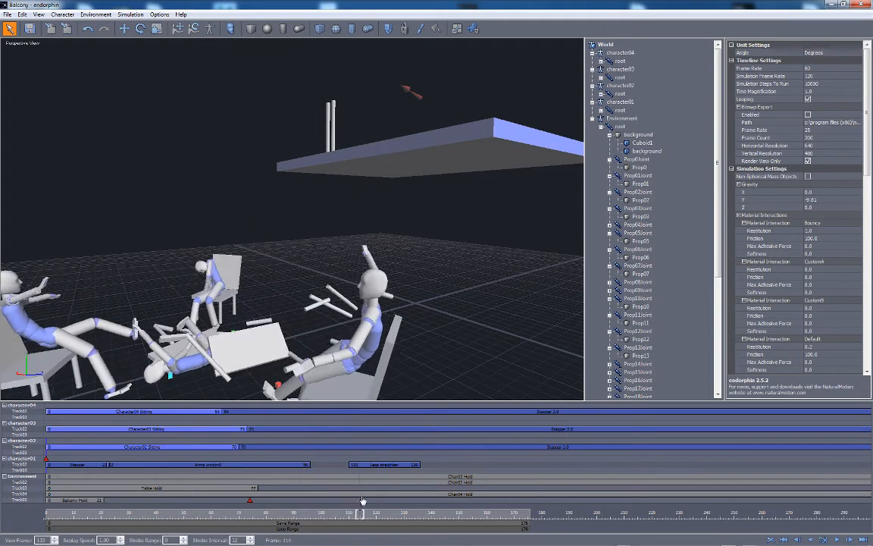
{"action": "mouse_move", "coordinate": [320, 504]}
{"action": "left_mouse_down"}
{"action": "mouse_move", "coordinate": [108, 486]}
{"action": "mouse_move", "coordinate": [60, 501]}
{"action": "left_mouse_up"}
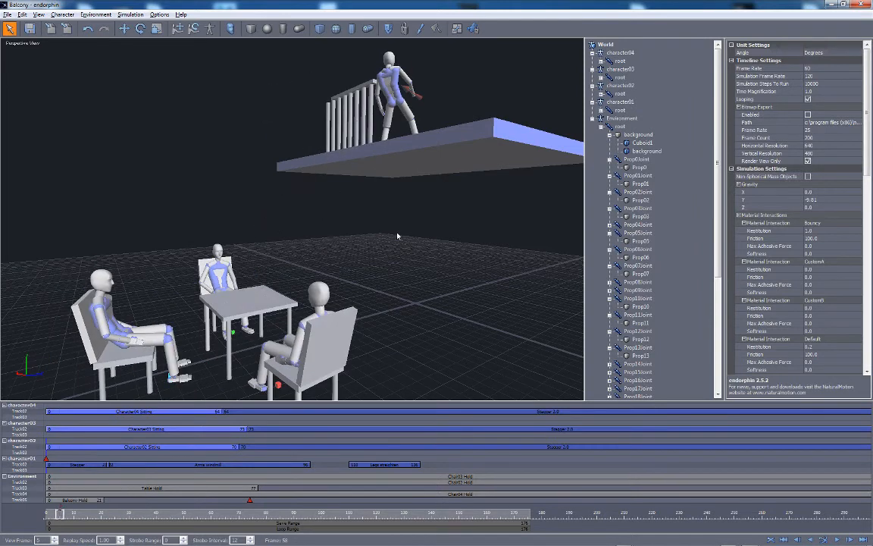
{"action": "mouse_move", "coordinate": [351, 204]}
{"action": "middle_mouse_down"}
{"action": "mouse_move", "coordinate": [417, 286]}
{"action": "mouse_move", "coordinate": [412, 232]}
{"action": "mouse_move", "coordinate": [395, 209]}
{"action": "mouse_move", "coordinate": [427, 270]}
{"action": "mouse_move", "coordinate": [485, 251]}
{"action": "middle_mouse_up"}
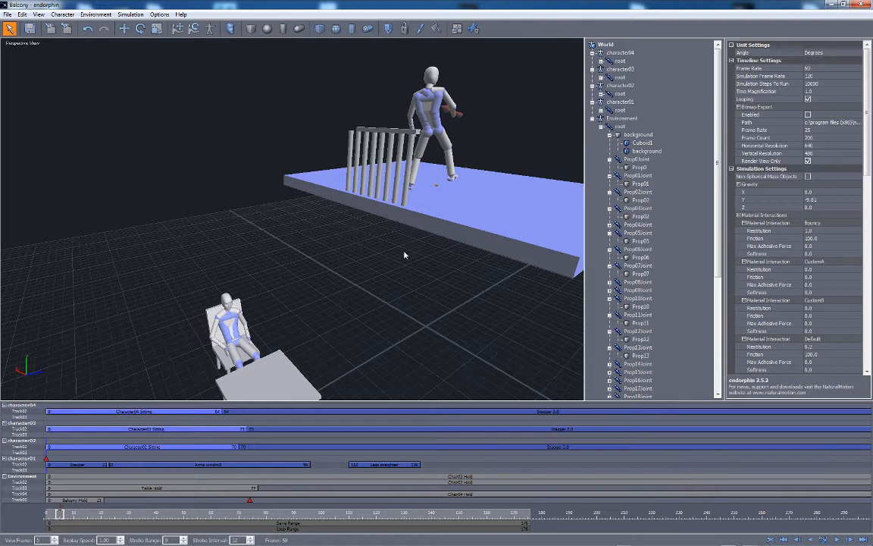
{"action": "mouse_move", "coordinate": [407, 264]}
{"action": "middle_mouse_down"}
{"action": "mouse_move", "coordinate": [379, 243]}
{"action": "mouse_move", "coordinate": [447, 168]}
{"action": "mouse_move", "coordinate": [394, 163]}
{"action": "mouse_move", "coordinate": [371, 175]}
{"action": "mouse_move", "coordinate": [506, 158]}
{"action": "mouse_move", "coordinate": [379, 175]}
{"action": "middle_mouse_up"}
{"action": "scroll", "coordinate": [368, 174], "scroll_direction": "up", "scroll_amount": 2}
{"action": "left_click", "coordinate": [343, 152]}
{"action": "left_click", "coordinate": [349, 174]}
{"action": "left_click", "coordinate": [340, 157]}
{"action": "middle_click_drag", "start_coordinate": [340, 158], "coordinate": [354, 210]}
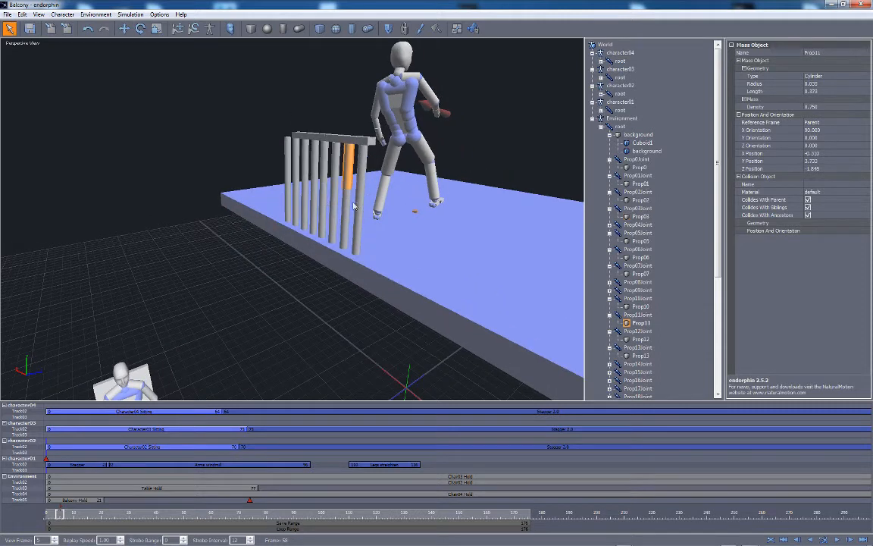
{"action": "left_click", "coordinate": [346, 202]}
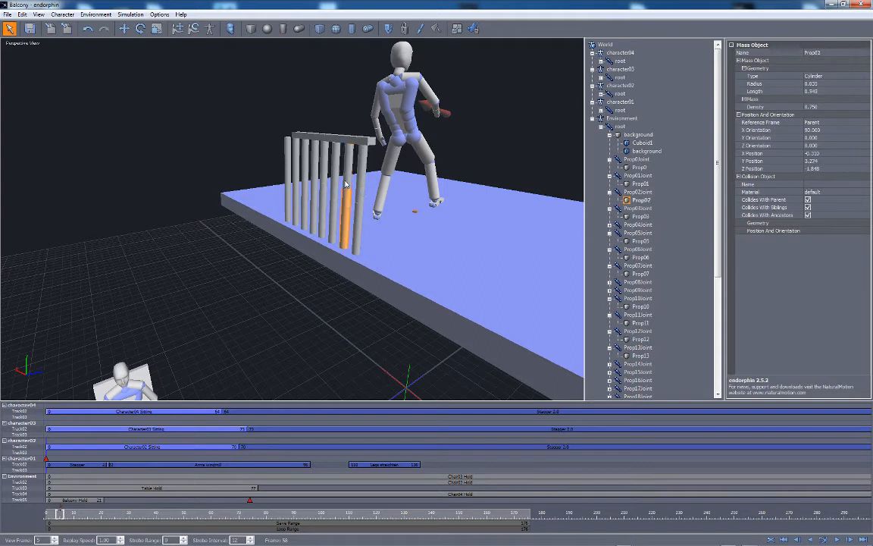
{"action": "left_click", "coordinate": [346, 185]}
{"action": "left_click", "coordinate": [346, 202]}
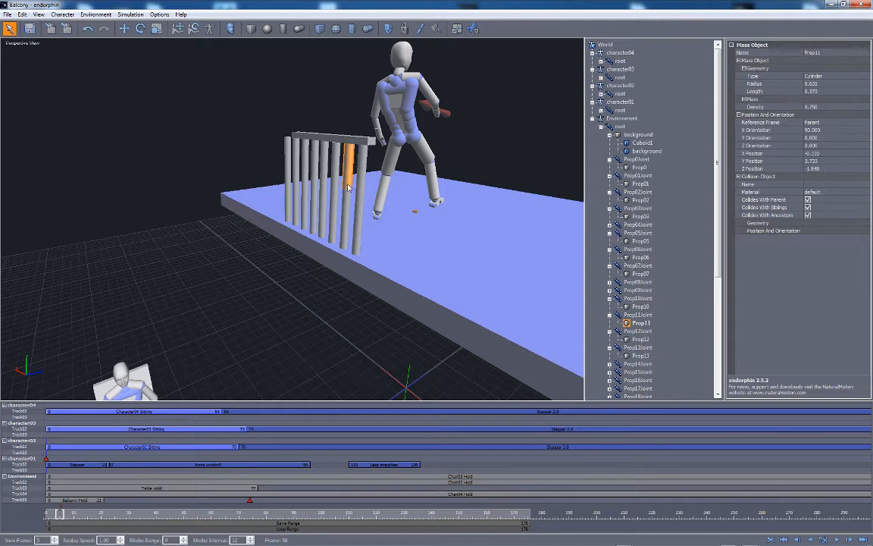
{"action": "mouse_move", "coordinate": [394, 185]}
{"action": "middle_mouse_down"}
{"action": "mouse_move", "coordinate": [348, 131]}
{"action": "mouse_move", "coordinate": [343, 163]}
{"action": "middle_mouse_up"}
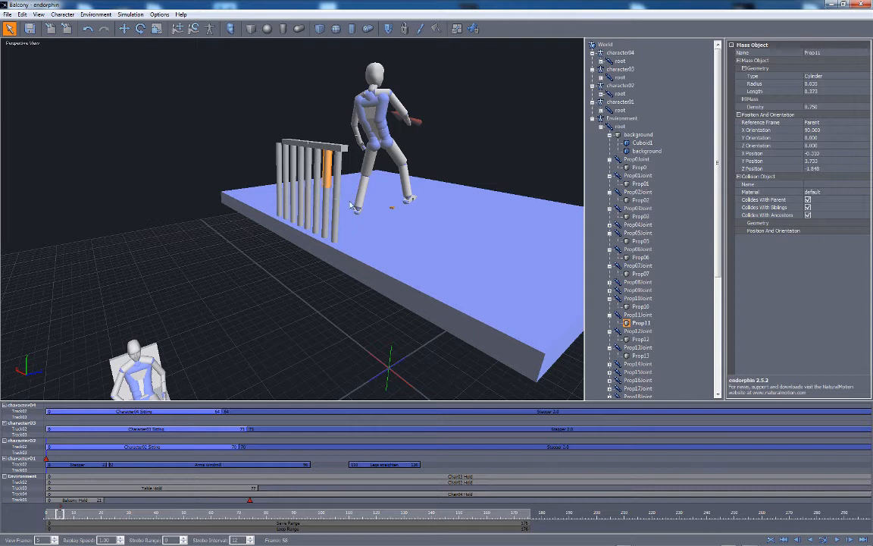
{"action": "mouse_move", "coordinate": [454, 164]}
{"action": "middle_mouse_down"}
{"action": "mouse_move", "coordinate": [440, 147]}
{"action": "mouse_move", "coordinate": [462, 133]}
{"action": "mouse_move", "coordinate": [392, 118]}
{"action": "mouse_move", "coordinate": [373, 140]}
{"action": "middle_mouse_up"}
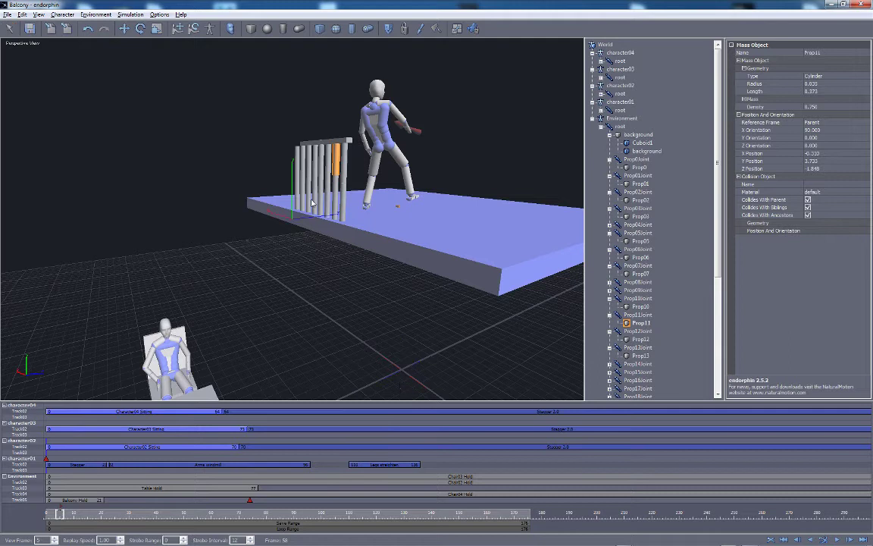
{"action": "mouse_move", "coordinate": [311, 203]}
{"action": "middle_mouse_down"}
{"action": "mouse_move", "coordinate": [280, 182]}
{"action": "mouse_move", "coordinate": [243, 205]}
{"action": "mouse_move", "coordinate": [266, 182]}
{"action": "mouse_move", "coordinate": [243, 163]}
{"action": "mouse_move", "coordinate": [348, 159]}
{"action": "mouse_move", "coordinate": [360, 167]}
{"action": "middle_mouse_up"}
{"action": "mouse_move", "coordinate": [310, 286]}
{"action": "middle_mouse_down"}
{"action": "mouse_move", "coordinate": [379, 266]}
{"action": "mouse_move", "coordinate": [311, 231]}
{"action": "middle_mouse_up"}
Advance the playhead to about frame 84 where the character hits the table, then select the whole Environment
{"action": "left_click", "coordinate": [267, 289]}
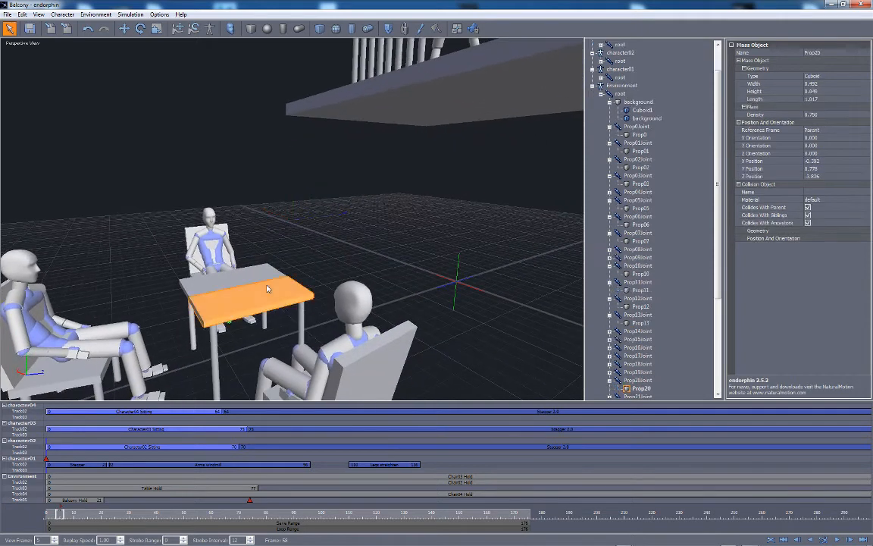
{"action": "left_click", "coordinate": [287, 332]}
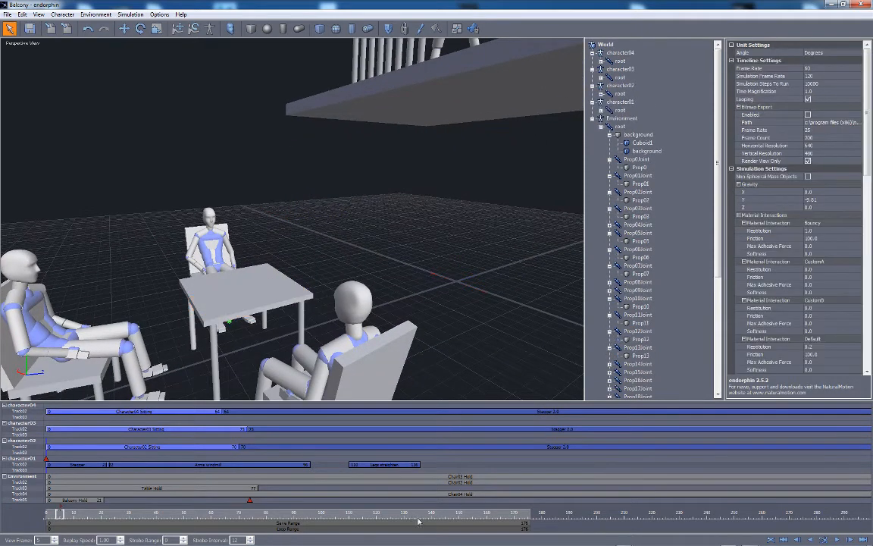
{"action": "mouse_move", "coordinate": [252, 515]}
{"action": "left_mouse_down"}
{"action": "mouse_move", "coordinate": [292, 512]}
{"action": "mouse_move", "coordinate": [250, 508]}
{"action": "left_mouse_up"}
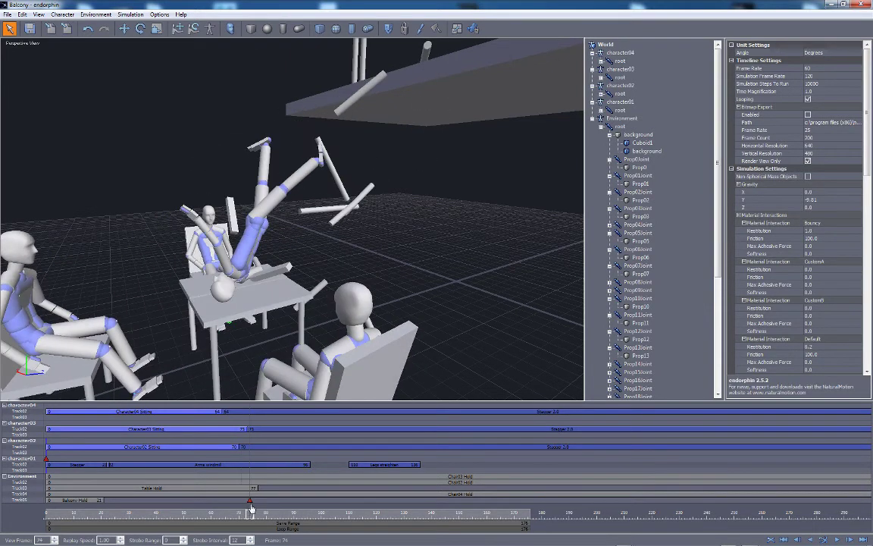
{"action": "left_click", "coordinate": [26, 483]}
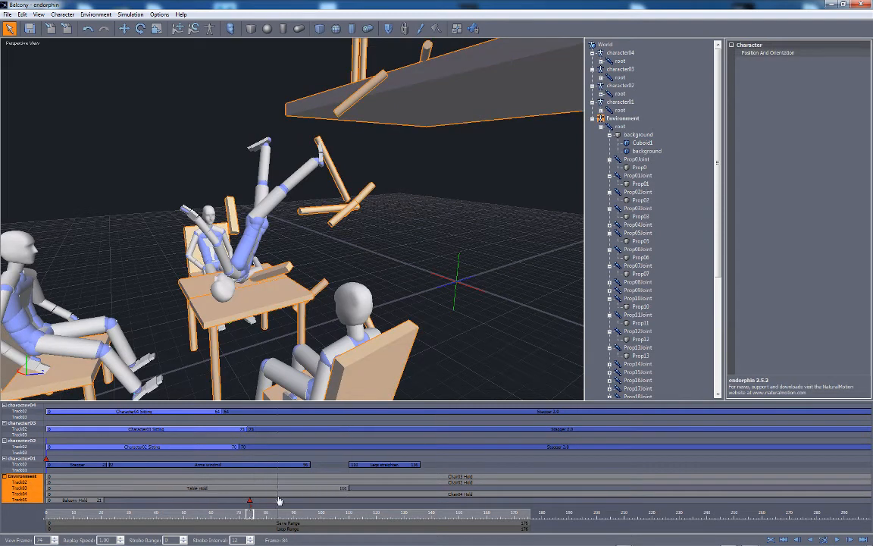
Resimulate the fall, rewind to the seated characters and scrub to the table impact near frame 83
{"action": "left_click", "coordinate": [249, 518]}
{"action": "mouse_move", "coordinate": [248, 517]}
{"action": "left_mouse_down"}
{"action": "mouse_move", "coordinate": [351, 514]}
{"action": "mouse_move", "coordinate": [211, 515]}
{"action": "left_mouse_up"}
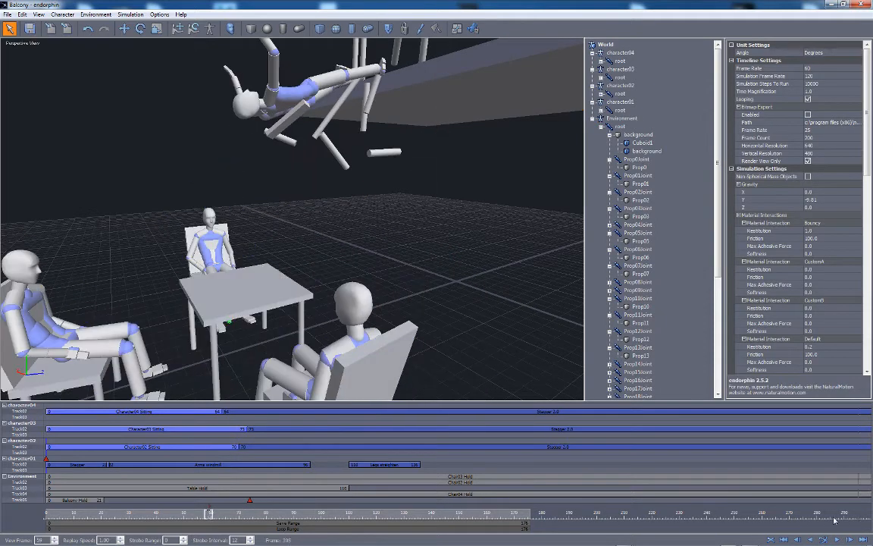
{"action": "left_click", "coordinate": [823, 540]}
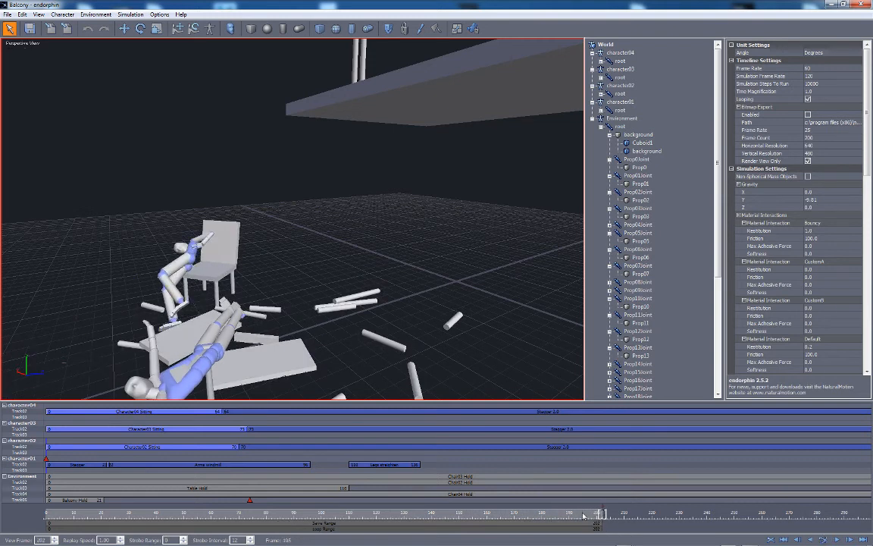
{"action": "mouse_move", "coordinate": [602, 515]}
{"action": "left_mouse_down"}
{"action": "mouse_move", "coordinate": [219, 515]}
{"action": "mouse_move", "coordinate": [264, 514]}
{"action": "mouse_move", "coordinate": [239, 513]}
{"action": "left_mouse_up"}
{"action": "middle_click_drag", "start_coordinate": [412, 326], "coordinate": [398, 297]}
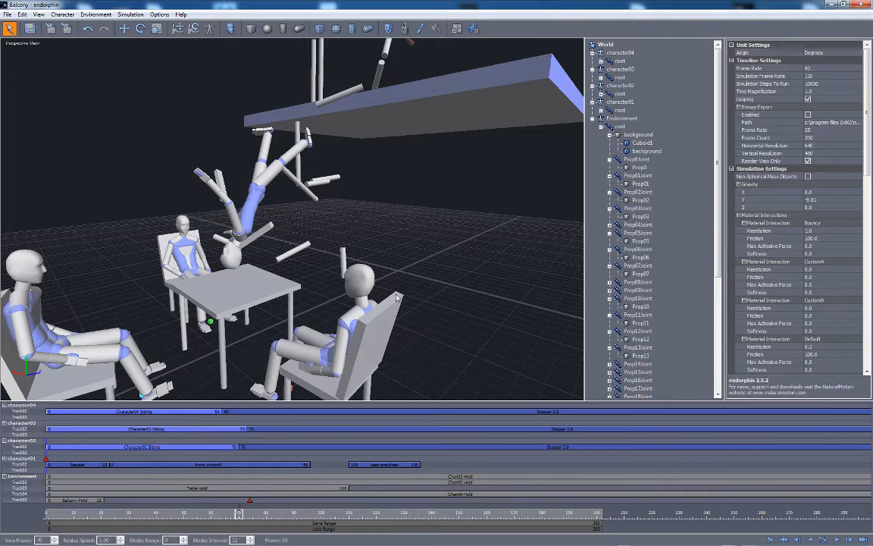
{"action": "mouse_move", "coordinate": [418, 270]}
{"action": "middle_mouse_down"}
{"action": "mouse_move", "coordinate": [498, 212]}
{"action": "mouse_move", "coordinate": [405, 214]}
{"action": "middle_mouse_up"}
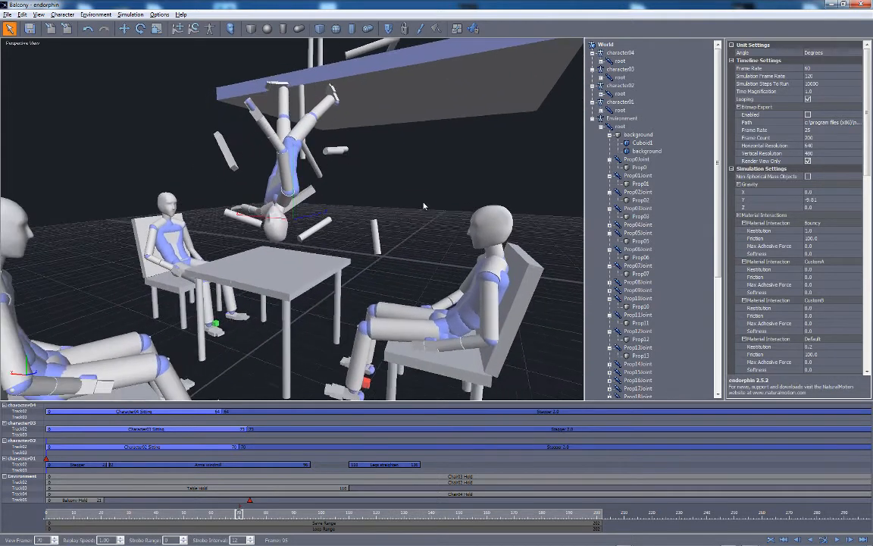
{"action": "mouse_move", "coordinate": [240, 516]}
{"action": "left_mouse_down"}
{"action": "mouse_move", "coordinate": [336, 513]}
{"action": "mouse_move", "coordinate": [235, 512]}
{"action": "mouse_move", "coordinate": [247, 513]}
{"action": "left_mouse_up"}
Check the falling character's middle and upper spine collision parts against the tabletop
{"action": "left_click_drag", "start_coordinate": [366, 218], "coordinate": [354, 186], "text": "alt"}
{"action": "left_click", "coordinate": [346, 200]}
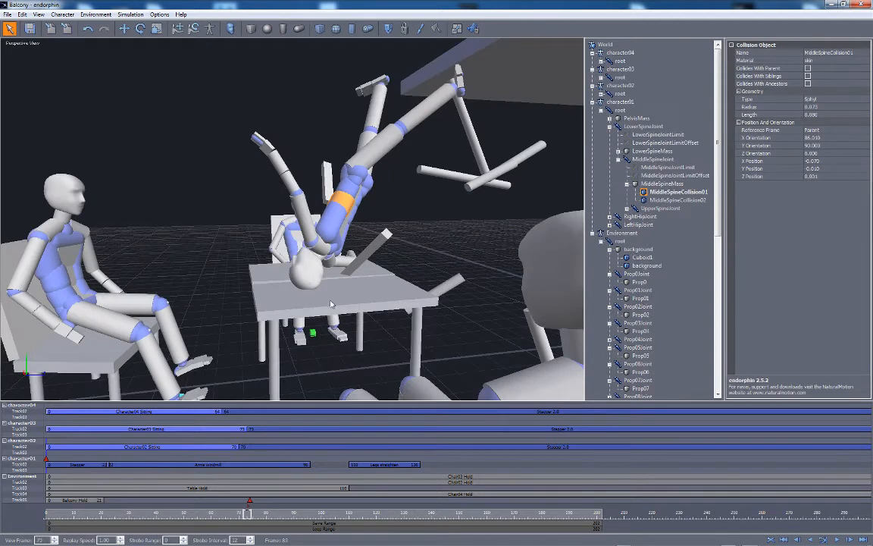
{"action": "left_click", "coordinate": [332, 308]}
{"action": "left_click_drag", "start_coordinate": [398, 283], "coordinate": [417, 231], "text": "alt"}
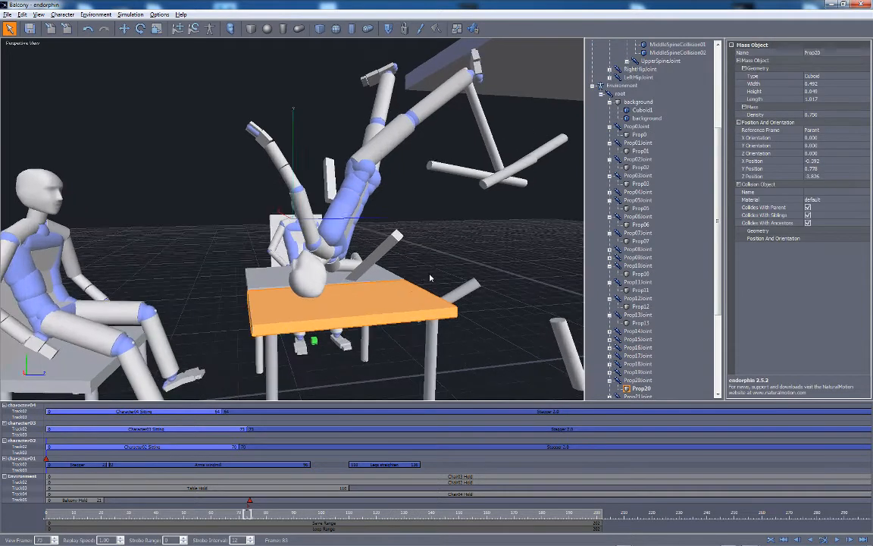
{"action": "left_click", "coordinate": [417, 231]}
{"action": "left_click", "coordinate": [334, 273]}
{"action": "left_click", "coordinate": [319, 190]}
{"action": "left_click_drag", "start_coordinate": [353, 171], "coordinate": [359, 176], "text": "alt"}
Advance to the character crashing through the table and select a table leg and the tabletop
{"action": "mouse_move", "coordinate": [249, 516]}
{"action": "left_mouse_down"}
{"action": "mouse_move", "coordinate": [426, 514]}
{"action": "mouse_move", "coordinate": [378, 515]}
{"action": "left_mouse_up"}
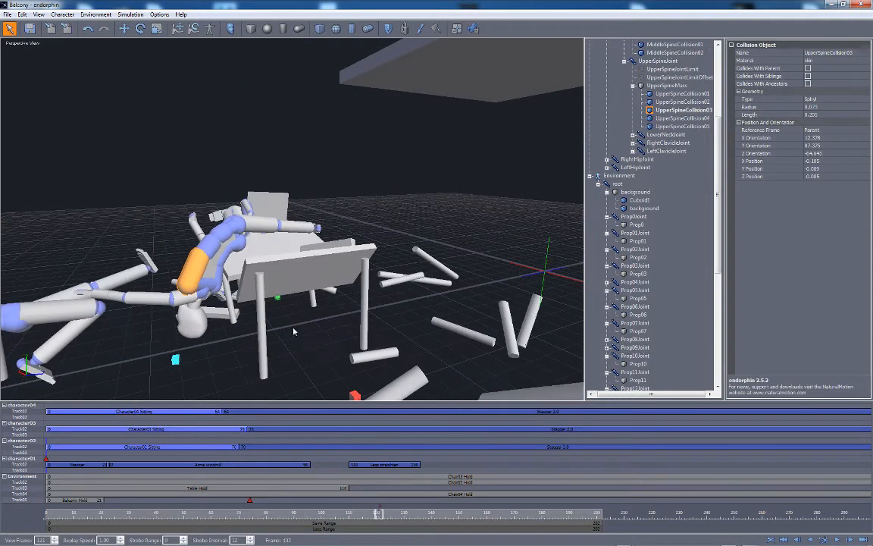
{"action": "middle_click_drag", "start_coordinate": [294, 331], "coordinate": [331, 298]}
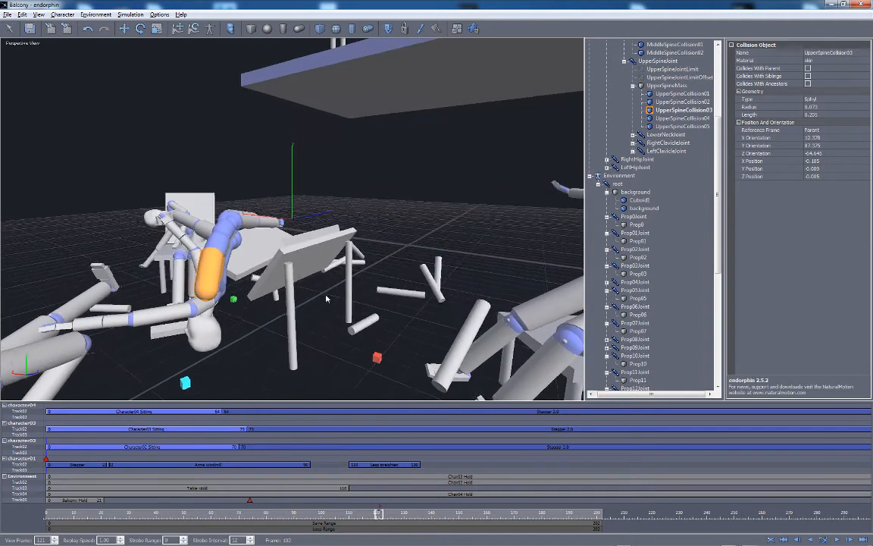
{"action": "left_click", "coordinate": [304, 303]}
{"action": "left_click", "coordinate": [309, 264]}
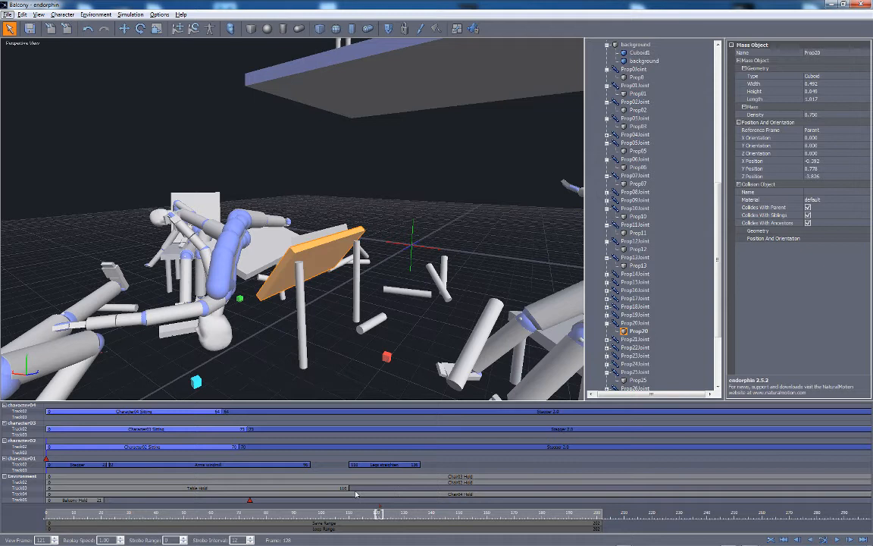
Add a new Environment event track and create a Lock constraint event on it
{"action": "right_click", "coordinate": [33, 483]}
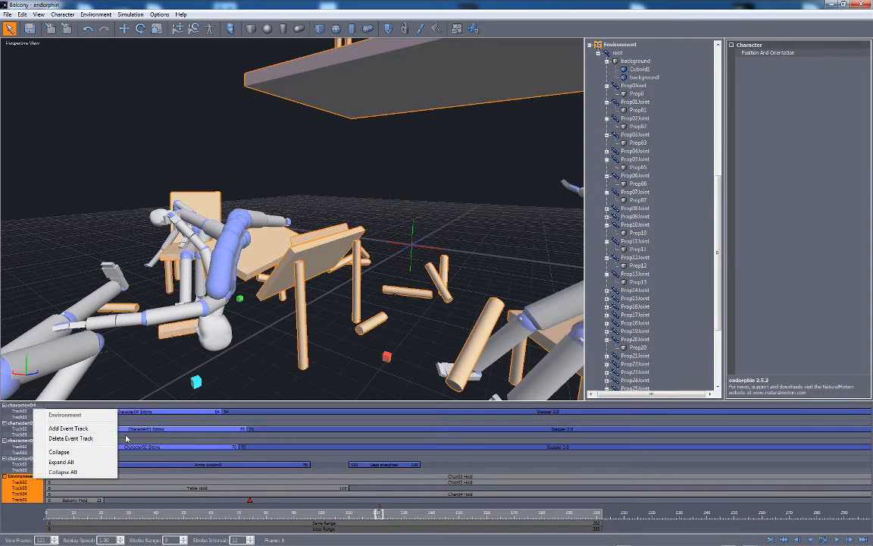
{"action": "left_click", "coordinate": [68, 429]}
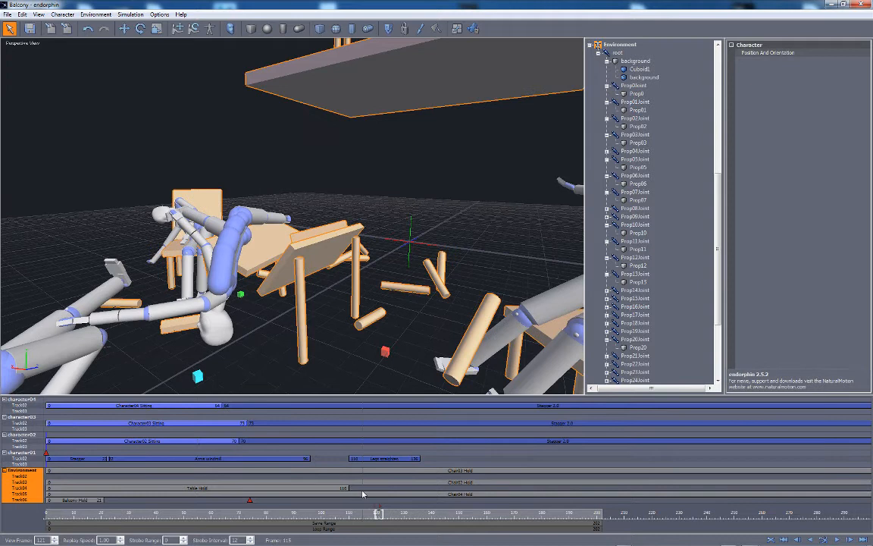
{"action": "right_click", "coordinate": [379, 505]}
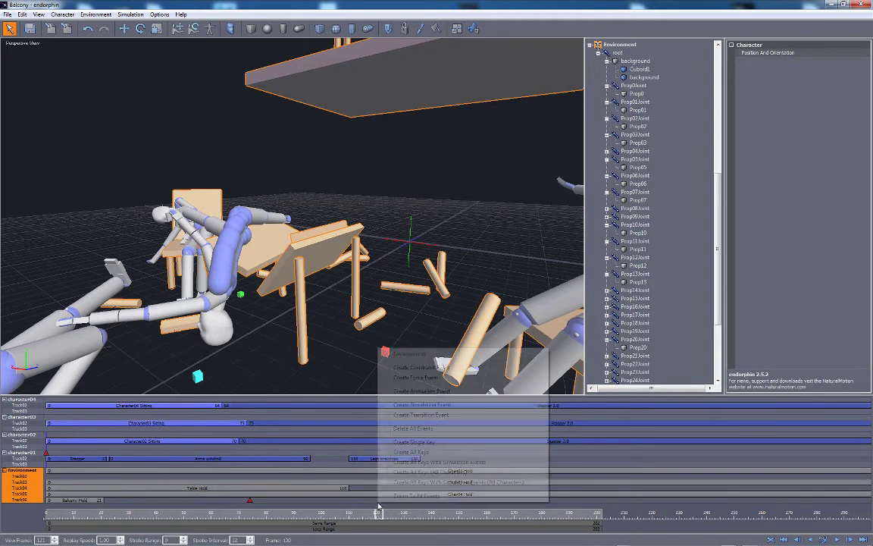
{"action": "left_click", "coordinate": [427, 367]}
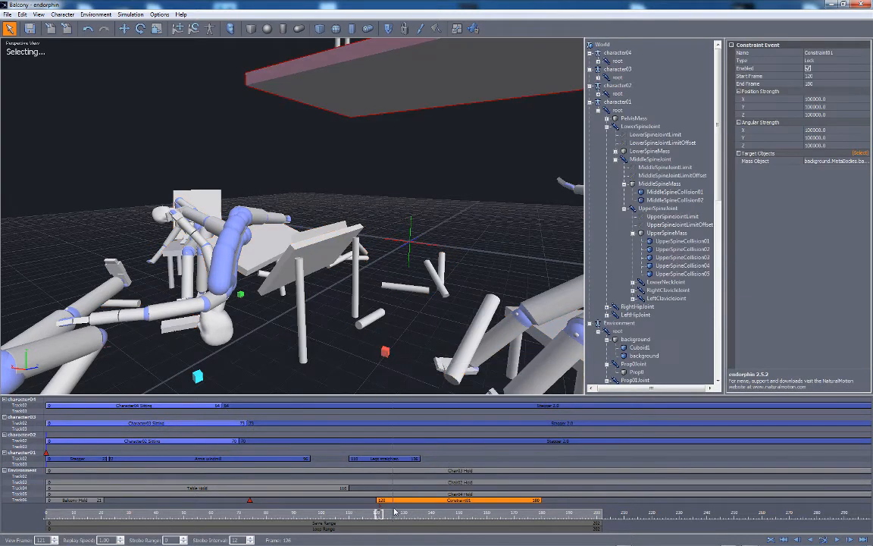
{"action": "left_click_drag", "start_coordinate": [379, 514], "coordinate": [330, 514]}
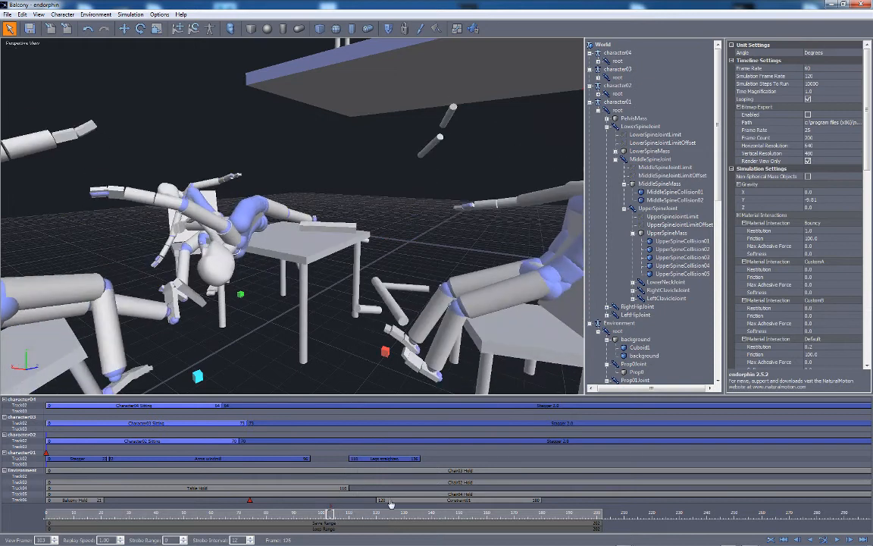
Set Constraint01's target objects to a table leg and the tabletop
{"action": "left_click", "coordinate": [337, 501]}
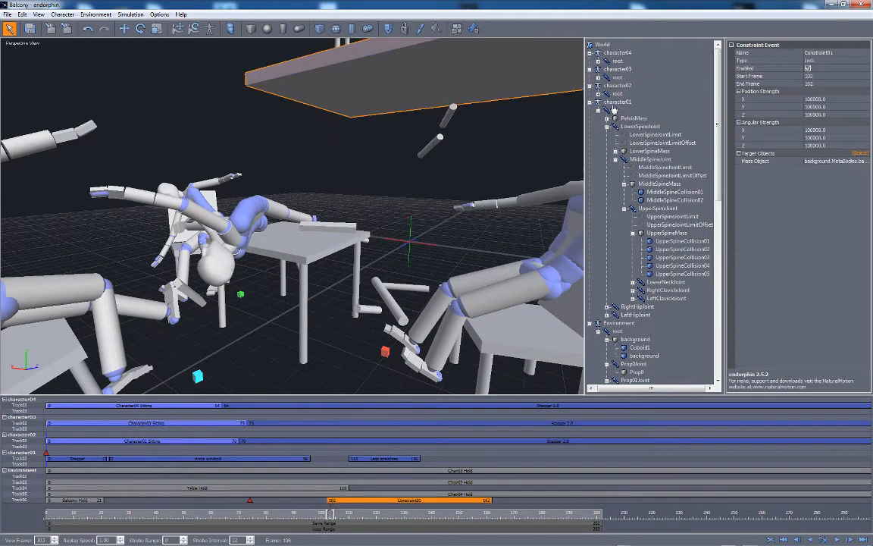
{"action": "left_click", "coordinate": [859, 154]}
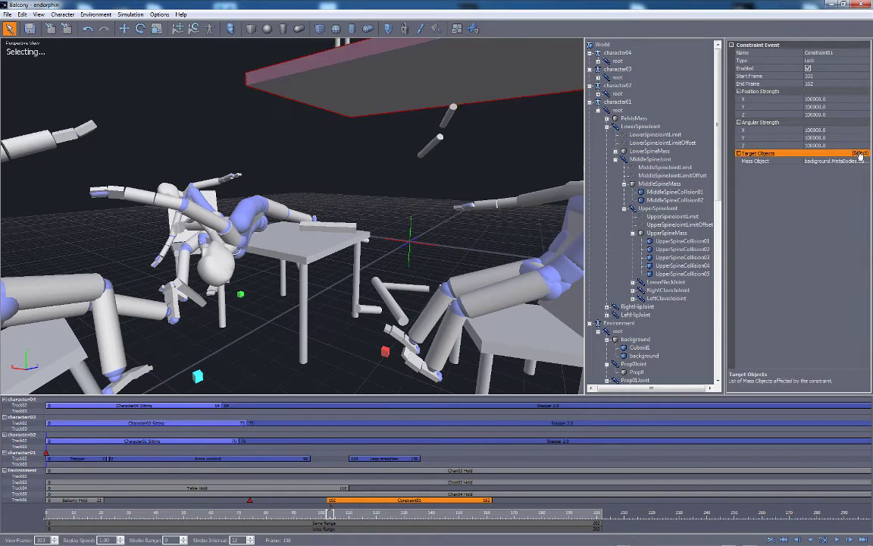
{"action": "left_click", "coordinate": [304, 333]}
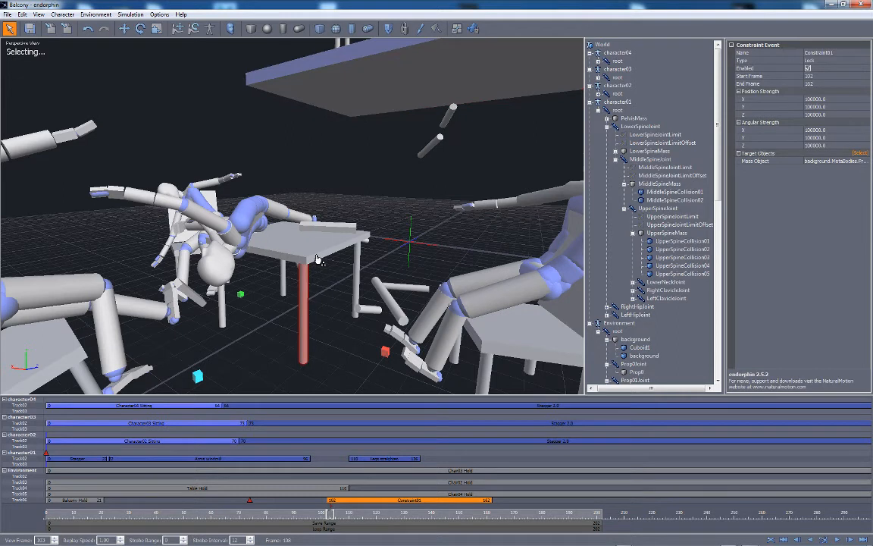
{"action": "left_click", "coordinate": [313, 273]}
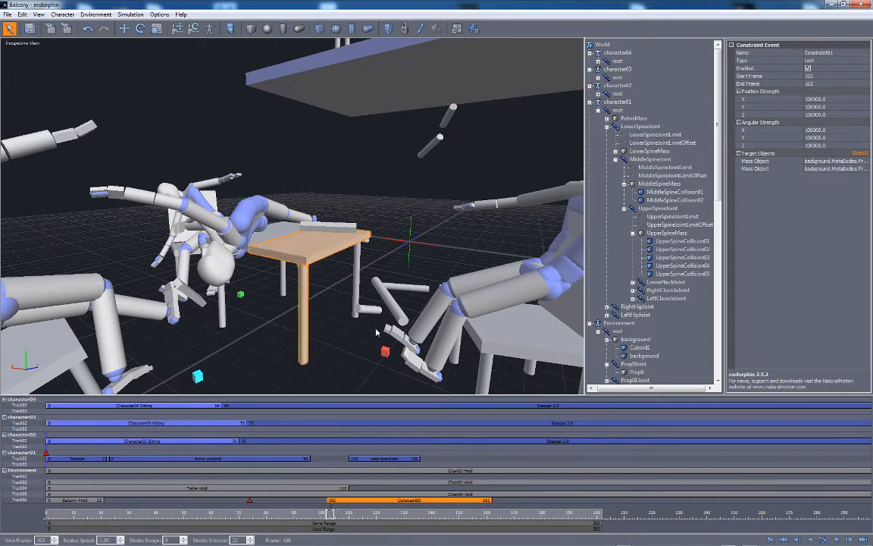
{"action": "scroll", "coordinate": [382, 336], "scroll_direction": "down", "scroll_amount": 3}
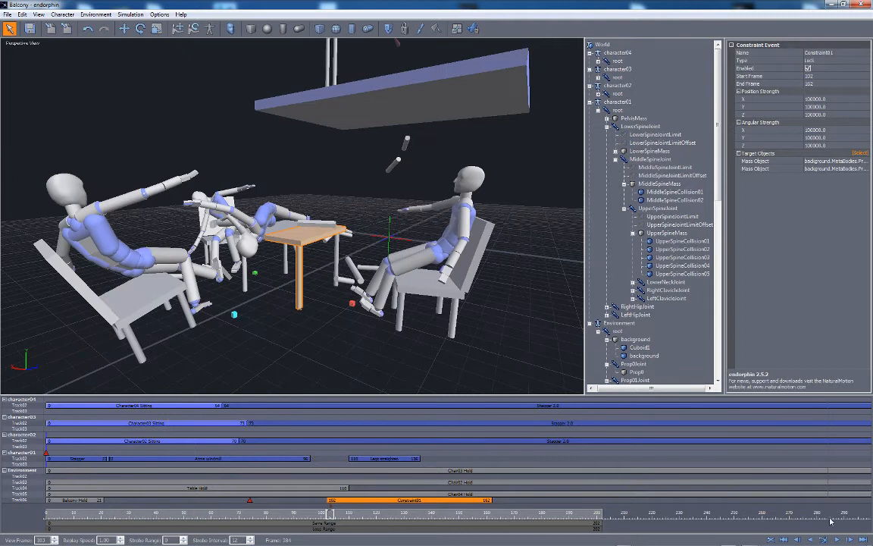
Resimulate with the leg locked to the tabletop and scrub back to review how the table holds up
{"action": "left_click", "coordinate": [824, 539]}
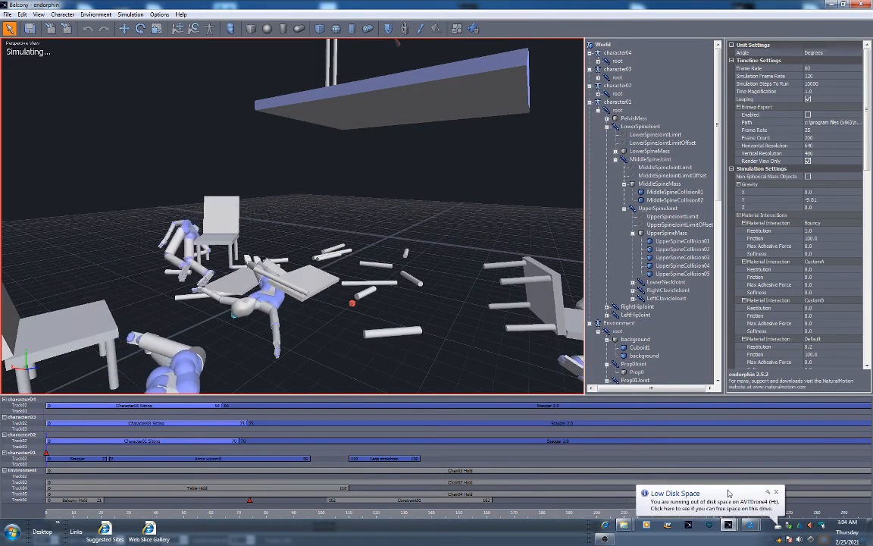
{"action": "left_click", "coordinate": [775, 493]}
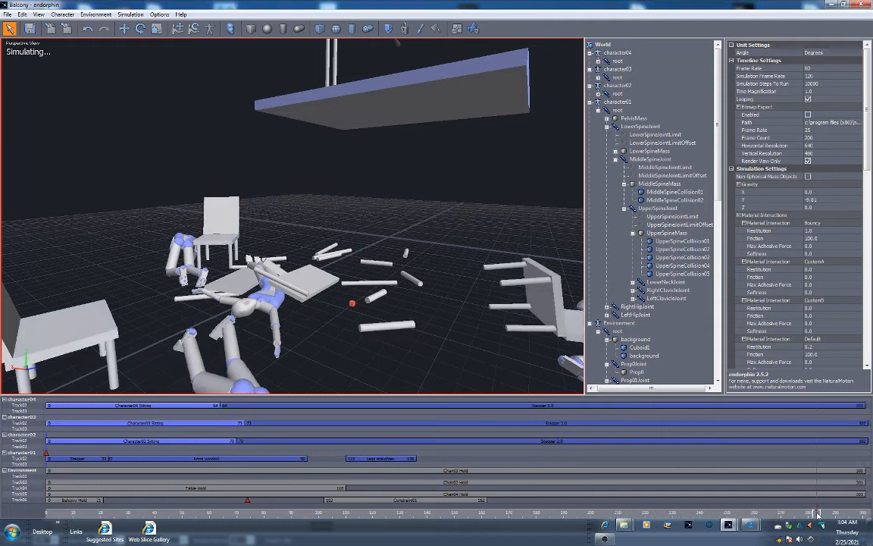
{"action": "left_click", "coordinate": [825, 539]}
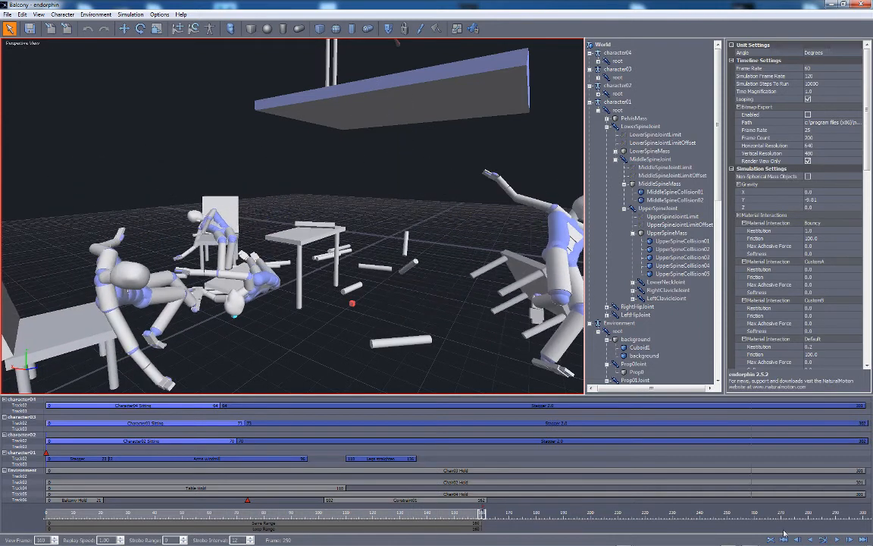
{"action": "mouse_move", "coordinate": [481, 513]}
{"action": "left_mouse_down"}
{"action": "mouse_move", "coordinate": [234, 512]}
{"action": "mouse_move", "coordinate": [275, 512]}
{"action": "left_mouse_up"}
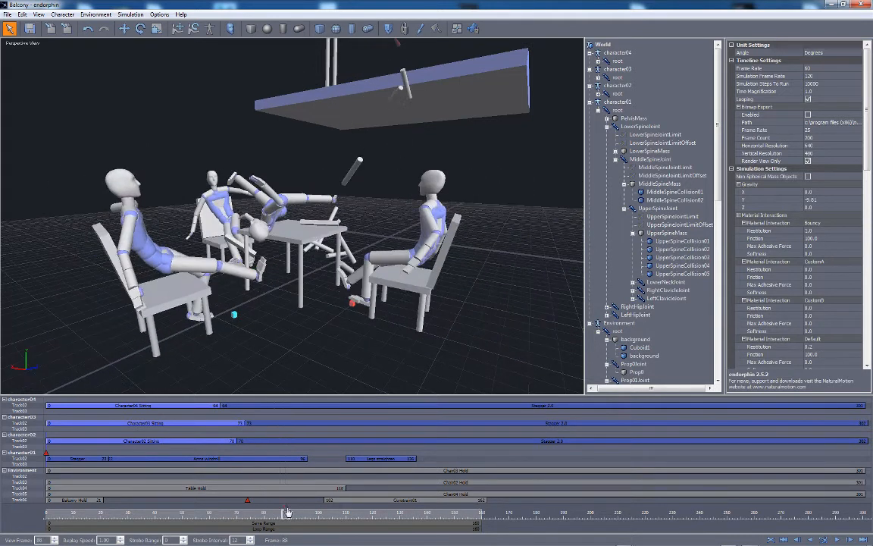
{"action": "left_click", "coordinate": [290, 233]}
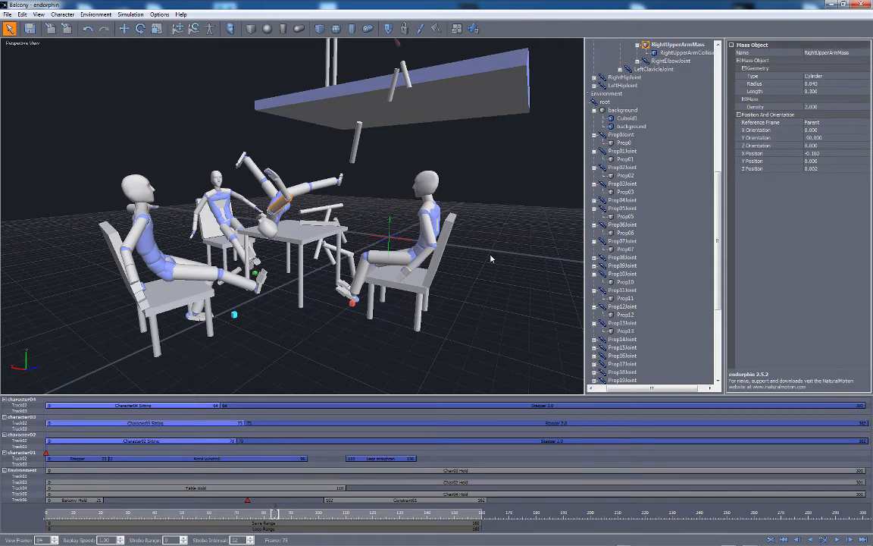
{"action": "left_click_drag", "start_coordinate": [273, 514], "coordinate": [359, 508]}
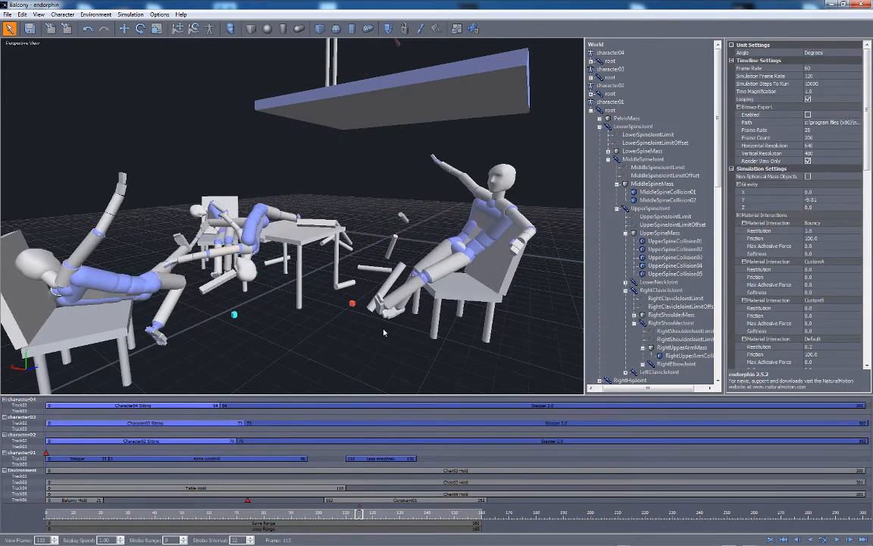
{"action": "mouse_move", "coordinate": [392, 339]}
{"action": "middle_mouse_down"}
{"action": "mouse_move", "coordinate": [323, 300]}
{"action": "mouse_move", "coordinate": [280, 341]}
{"action": "mouse_move", "coordinate": [236, 329]}
{"action": "mouse_move", "coordinate": [314, 328]}
{"action": "middle_mouse_up"}
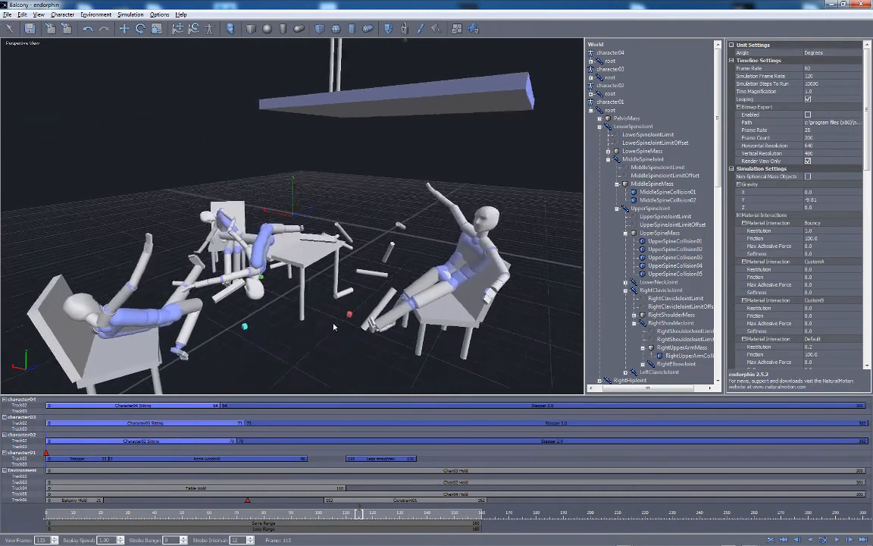
{"action": "left_click_drag", "start_coordinate": [339, 326], "coordinate": [318, 356], "text": "alt"}
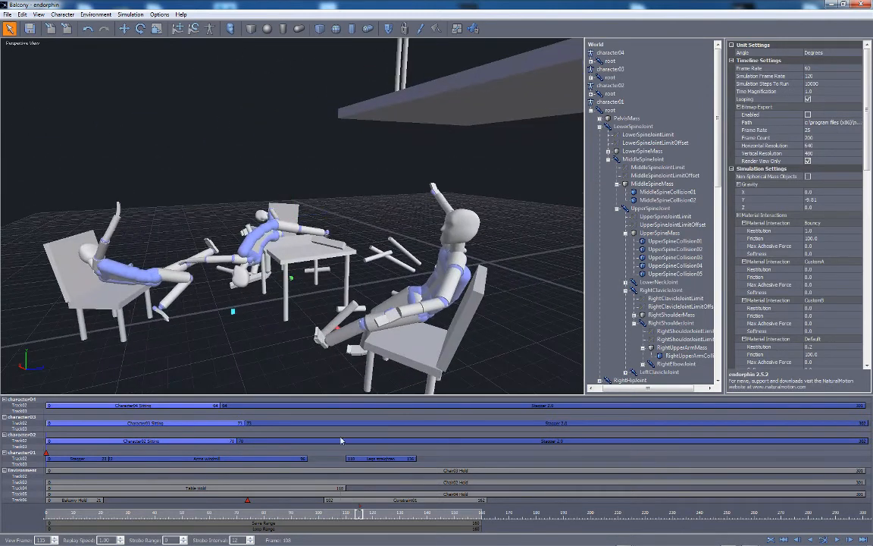
{"action": "mouse_move", "coordinate": [358, 515]}
{"action": "left_mouse_down"}
{"action": "mouse_move", "coordinate": [291, 515]}
{"action": "mouse_move", "coordinate": [447, 515]}
{"action": "mouse_move", "coordinate": [224, 523]}
{"action": "mouse_move", "coordinate": [356, 513]}
{"action": "left_mouse_up"}
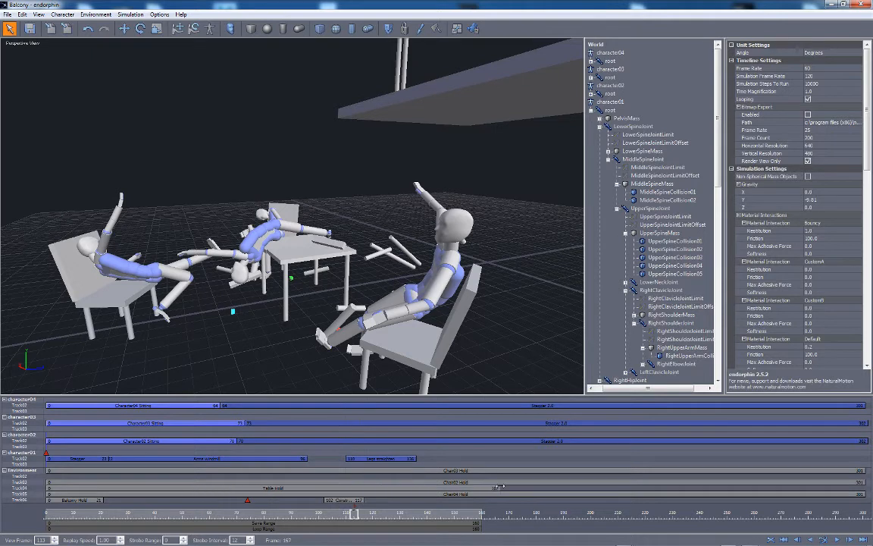
Resimulate the scene, jump to an earlier frame and select the Constraint01 event to show its settings
{"action": "left_click", "coordinate": [825, 540]}
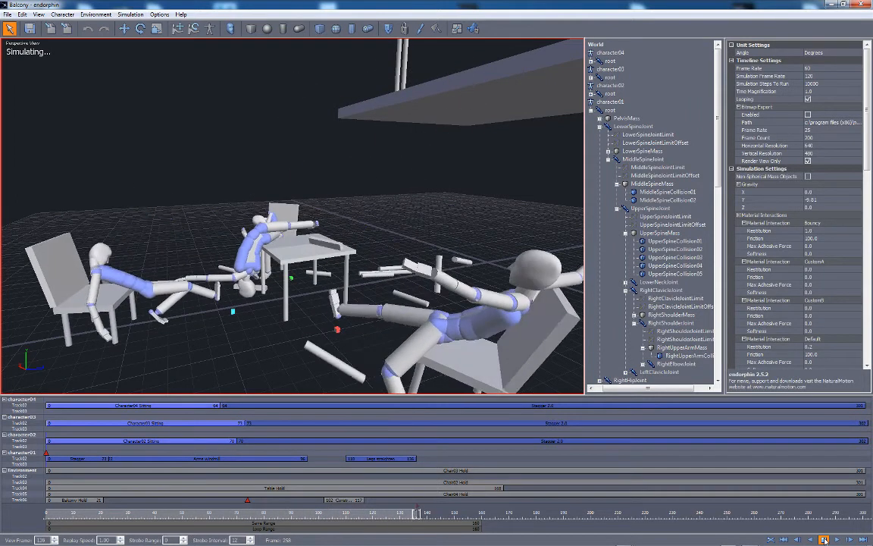
{"action": "left_click", "coordinate": [825, 540]}
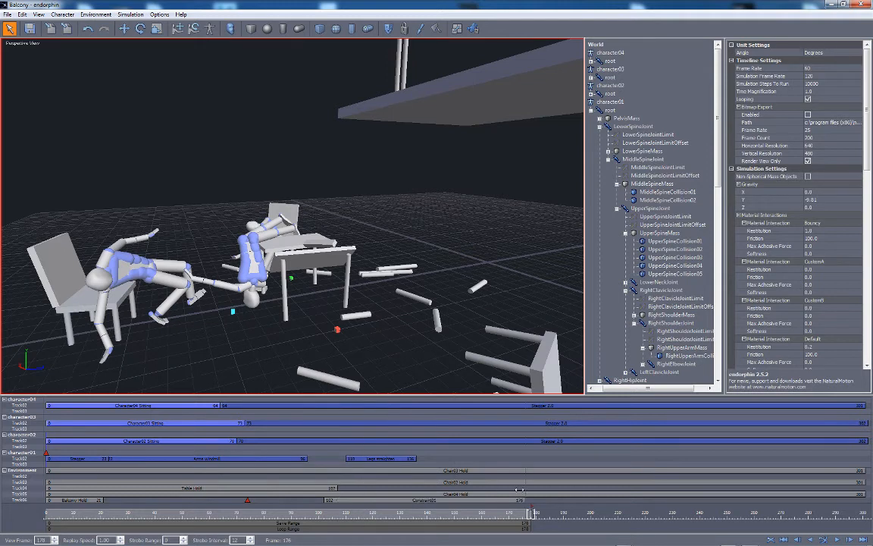
{"action": "left_click", "coordinate": [463, 512]}
{"action": "left_click", "coordinate": [462, 501]}
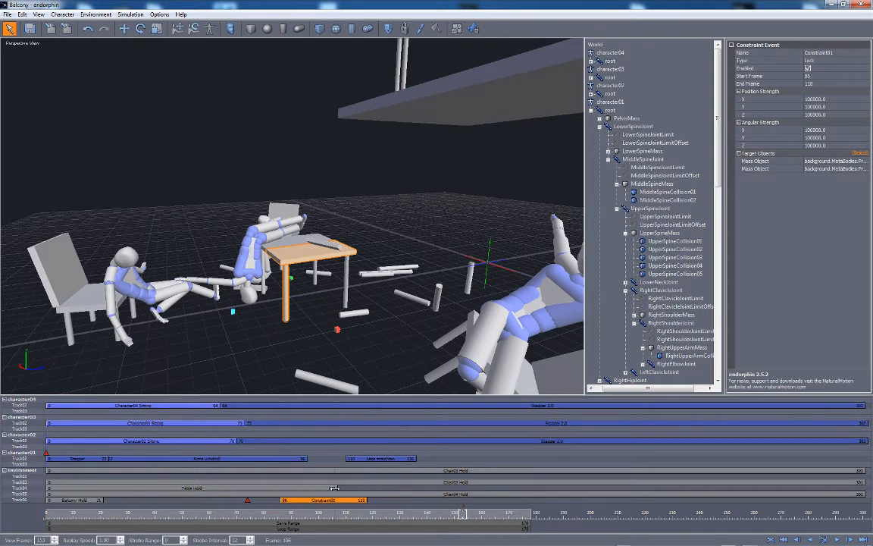
Switch the table-leg constraint type from LockWithParent to JoinBodies and resimulate
{"action": "left_click", "coordinate": [809, 60]}
{"action": "left_click", "coordinate": [821, 85]}
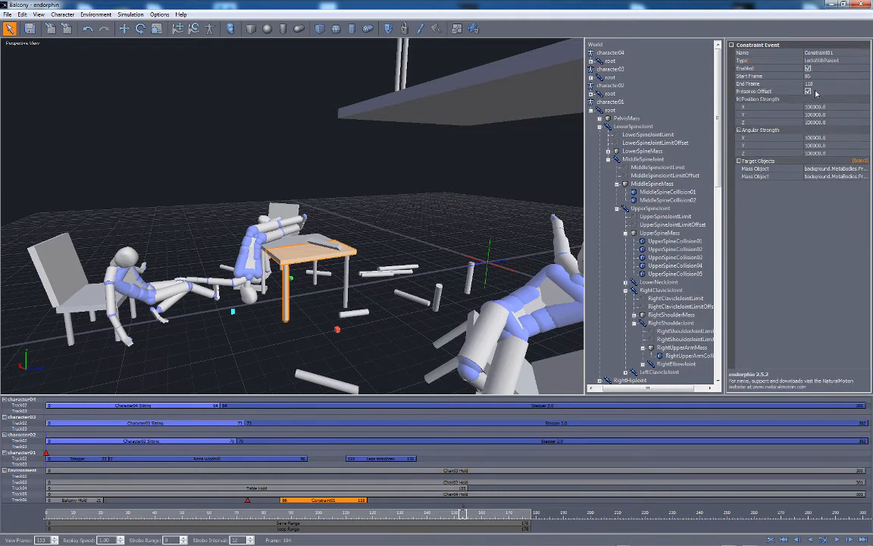
{"action": "left_click", "coordinate": [826, 61]}
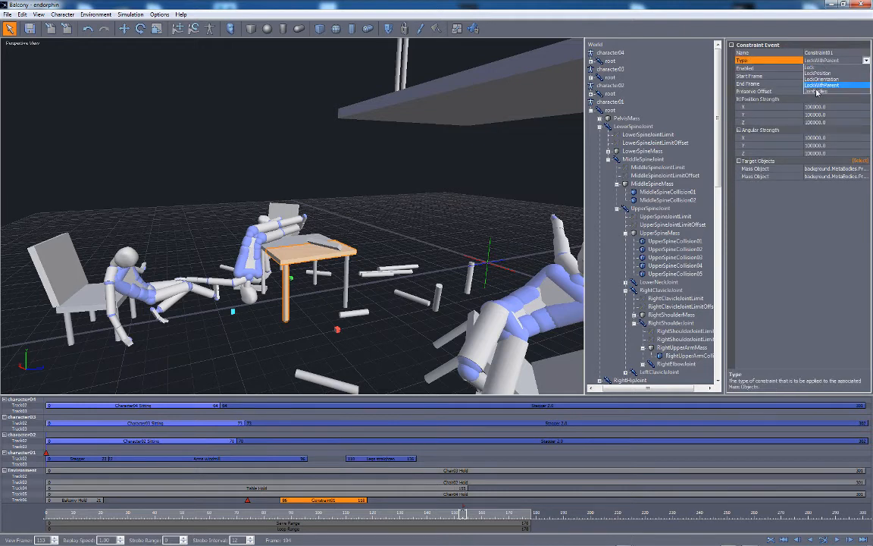
{"action": "left_click", "coordinate": [817, 91]}
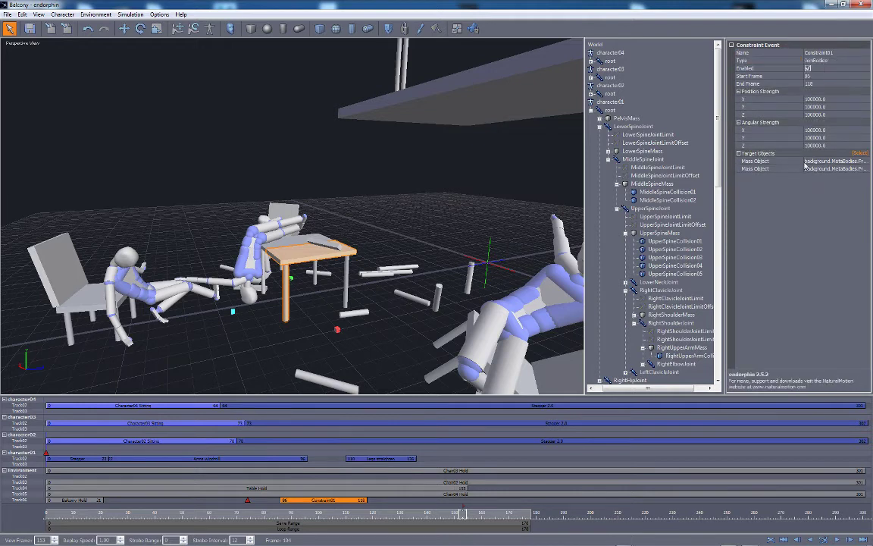
{"action": "left_click", "coordinate": [824, 539]}
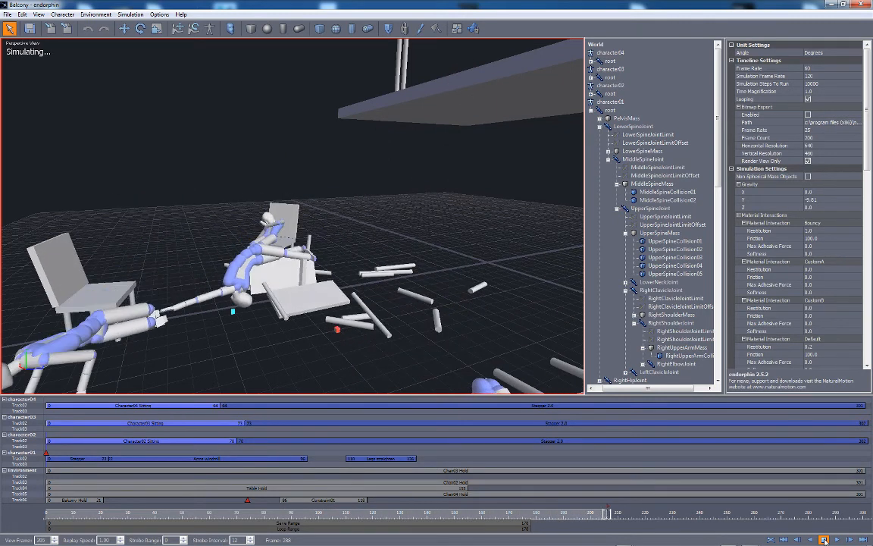
Stop and restart the simulation several times, pulling the view back to watch the whole collapse
{"action": "left_click", "coordinate": [824, 540]}
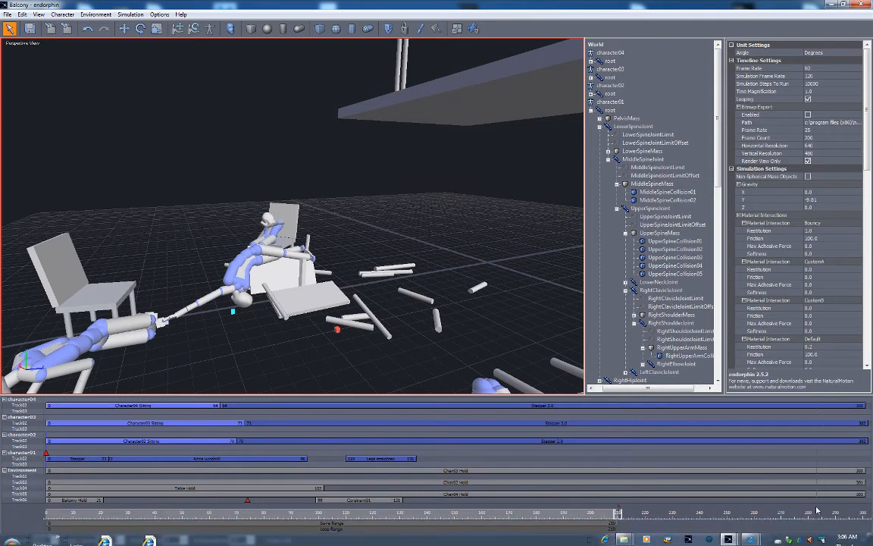
{"action": "left_click", "coordinate": [825, 540]}
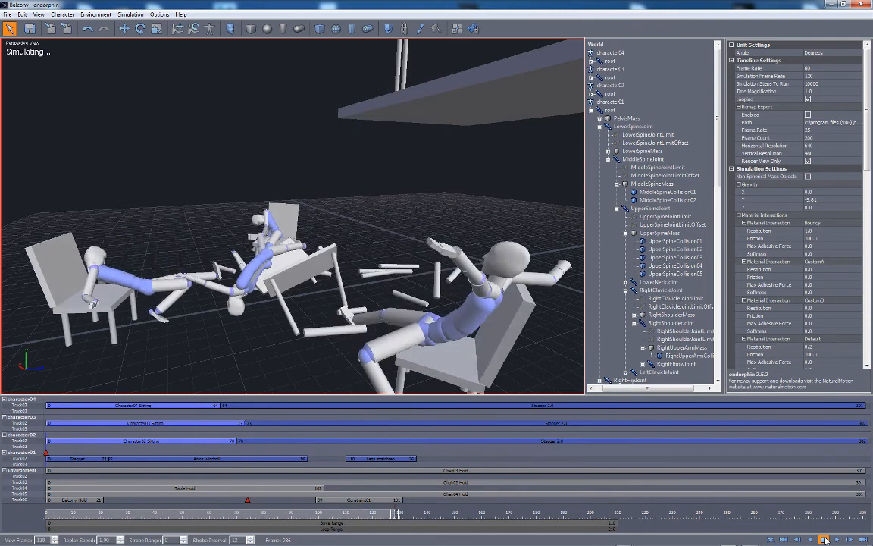
{"action": "left_click", "coordinate": [825, 540]}
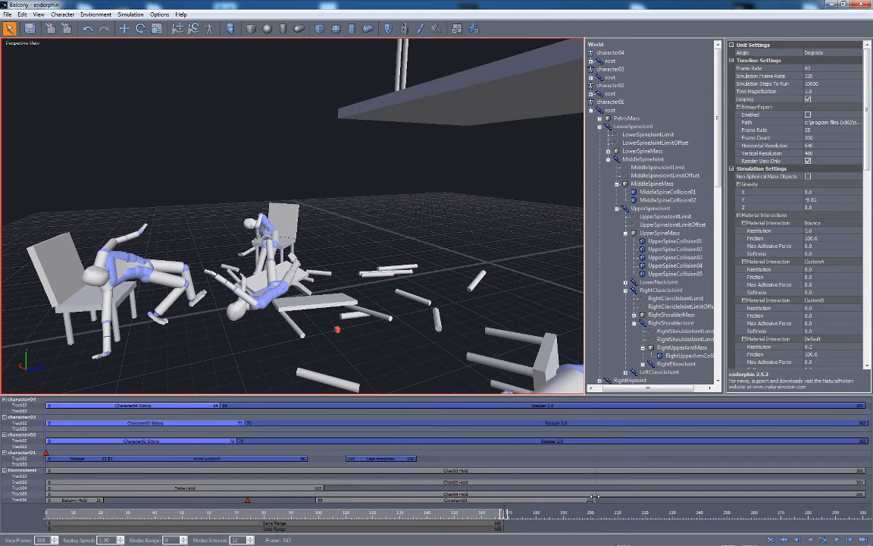
{"action": "left_click", "coordinate": [825, 540]}
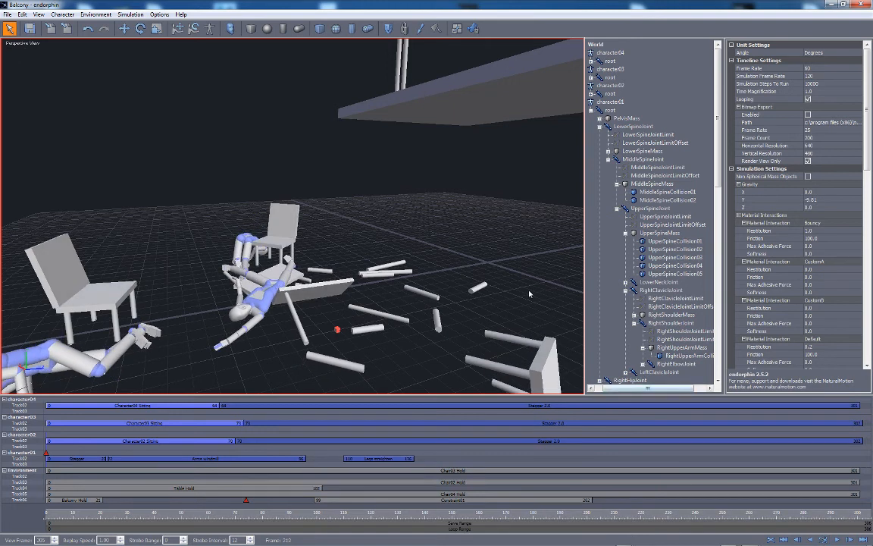
{"action": "mouse_move", "coordinate": [529, 293]}
{"action": "left_mouse_down", "text": "alt"}
{"action": "mouse_move", "coordinate": [458, 258]}
{"action": "mouse_move", "coordinate": [434, 290]}
{"action": "left_mouse_up", "text": "alt"}
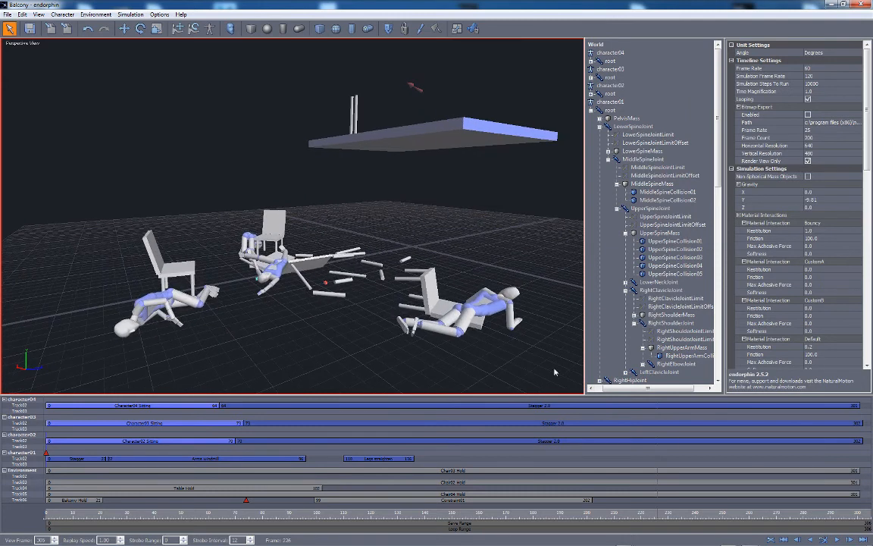
{"action": "left_click", "coordinate": [826, 539]}
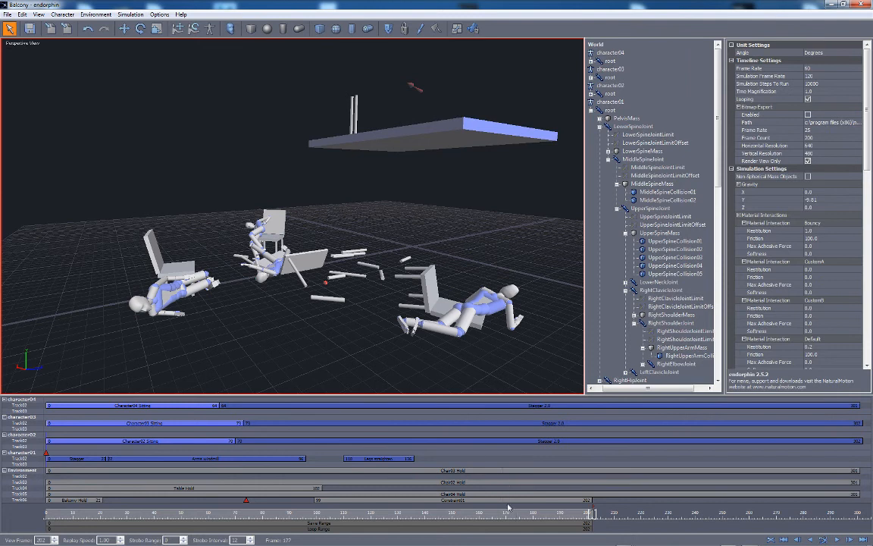
Rerun the simulation a few more times with the view orbited closer to the table
{"action": "left_click", "coordinate": [825, 540]}
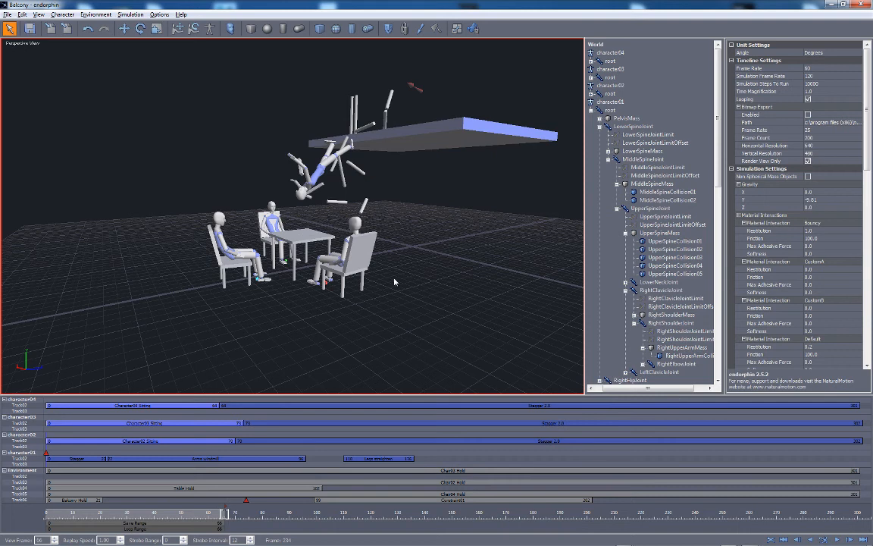
{"action": "mouse_move", "coordinate": [394, 283]}
{"action": "left_mouse_down", "text": "alt"}
{"action": "mouse_move", "coordinate": [476, 309]}
{"action": "mouse_move", "coordinate": [370, 311]}
{"action": "mouse_move", "coordinate": [364, 319]}
{"action": "left_mouse_up", "text": "alt"}
{"action": "left_click_drag", "start_coordinate": [193, 515], "coordinate": [178, 514]}
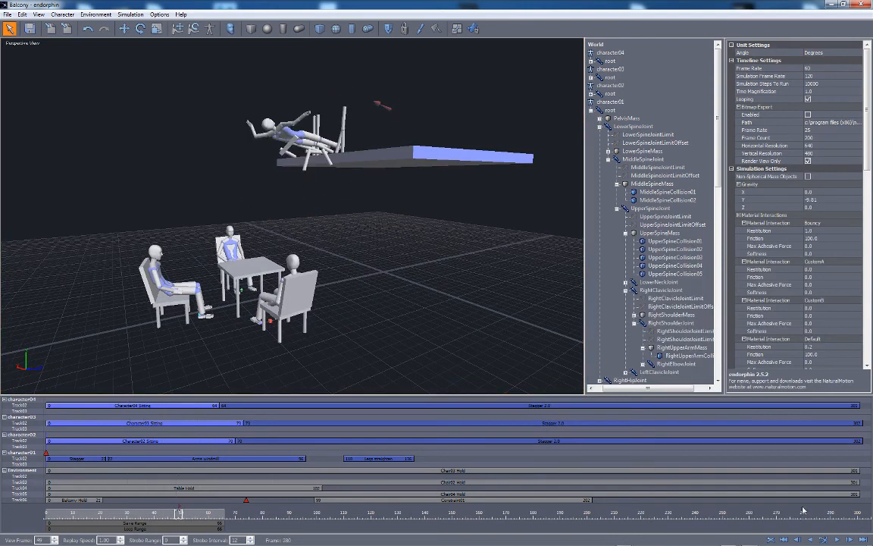
{"action": "left_click", "coordinate": [824, 540]}
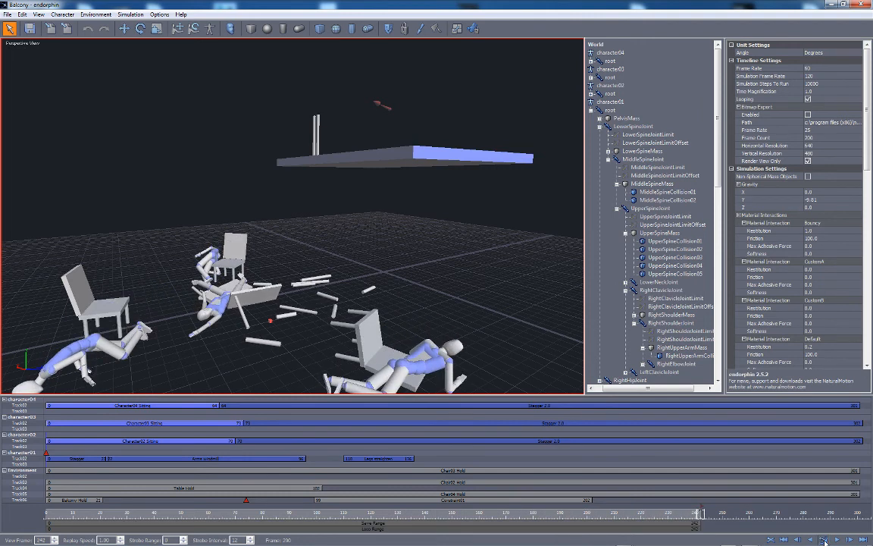
{"action": "left_click", "coordinate": [824, 539]}
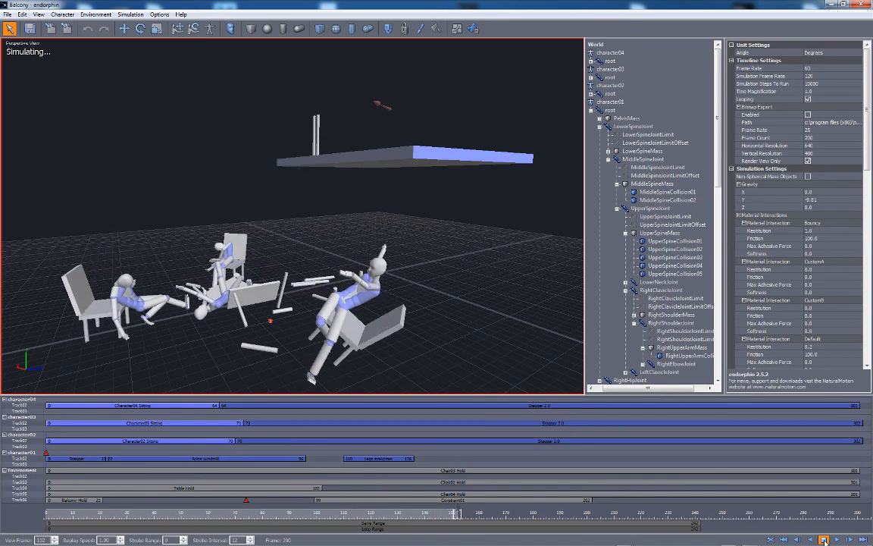
{"action": "left_click", "coordinate": [824, 540]}
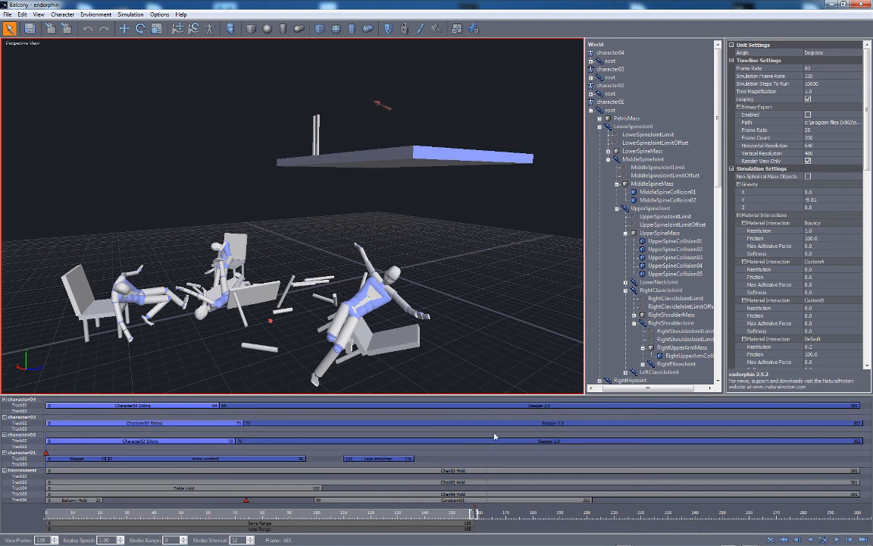
Scrub the timeline from the seated pose through mid-air to the character landing on the table
{"action": "mouse_move", "coordinate": [394, 519]}
{"action": "left_mouse_down"}
{"action": "mouse_move", "coordinate": [257, 528]}
{"action": "mouse_move", "coordinate": [317, 523]}
{"action": "left_mouse_up"}
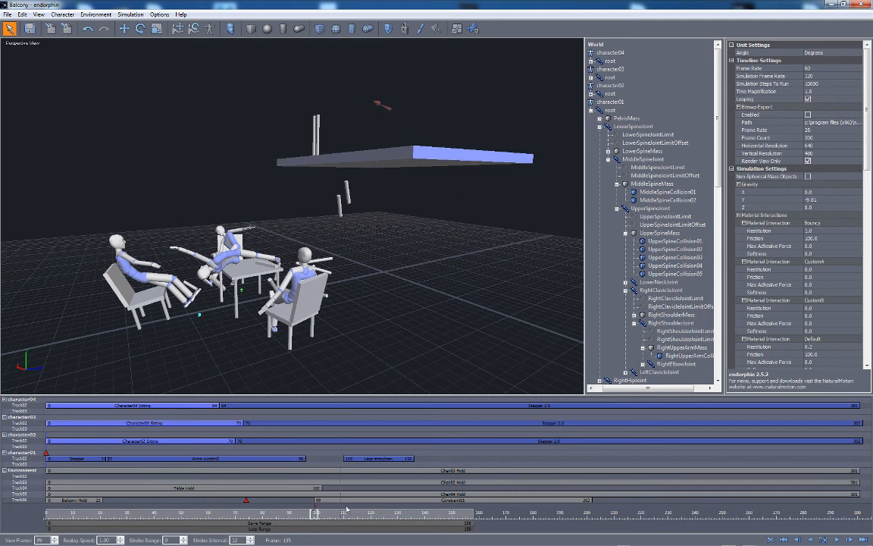
{"action": "left_click_drag", "start_coordinate": [314, 517], "coordinate": [115, 514]}
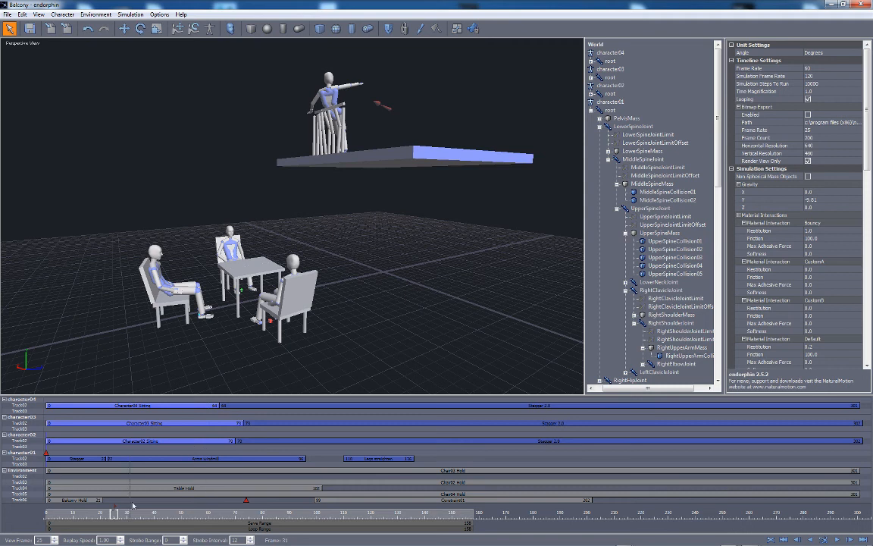
{"action": "mouse_move", "coordinate": [115, 515]}
{"action": "left_mouse_down"}
{"action": "mouse_move", "coordinate": [334, 515]}
{"action": "mouse_move", "coordinate": [311, 514]}
{"action": "mouse_move", "coordinate": [320, 514]}
{"action": "left_mouse_up"}
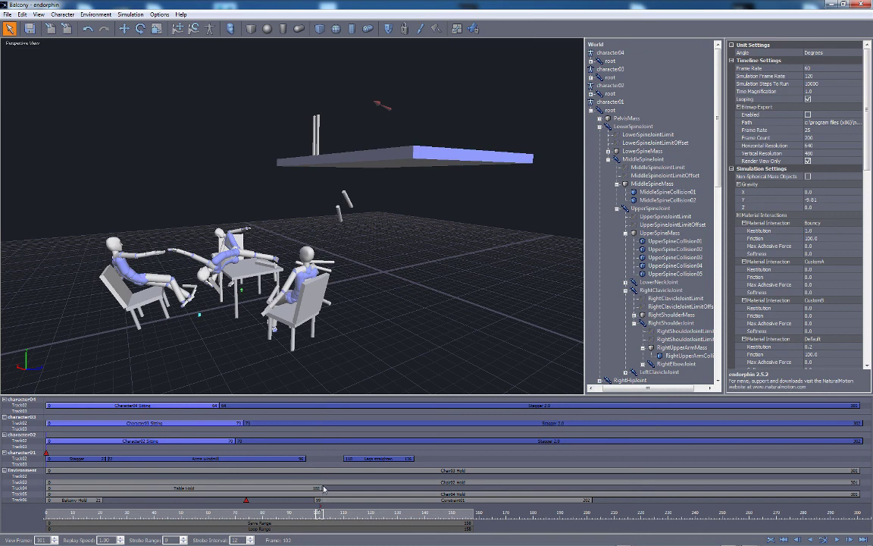
Select the tabletop Prop20 and scrub frames 70–117 around the impact
{"action": "left_click", "coordinate": [251, 279]}
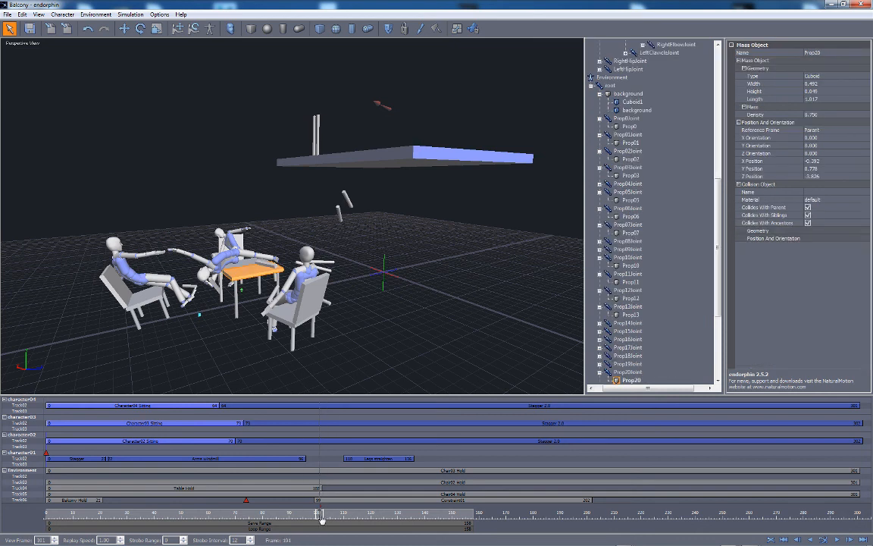
{"action": "mouse_move", "coordinate": [320, 516]}
{"action": "left_mouse_down"}
{"action": "mouse_move", "coordinate": [303, 516]}
{"action": "mouse_move", "coordinate": [349, 515]}
{"action": "mouse_move", "coordinate": [300, 514]}
{"action": "left_mouse_up"}
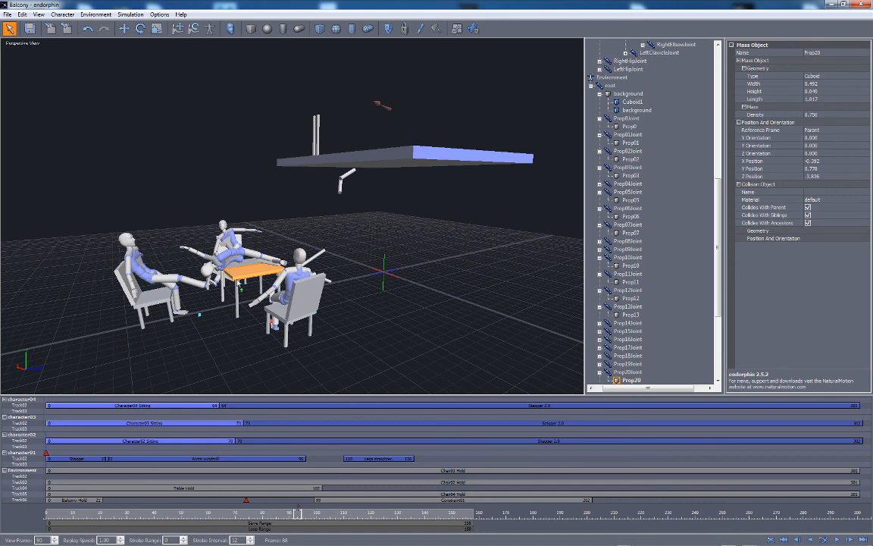
{"action": "mouse_move", "coordinate": [301, 516]}
{"action": "left_mouse_down"}
{"action": "mouse_move", "coordinate": [181, 513]}
{"action": "mouse_move", "coordinate": [288, 513]}
{"action": "mouse_move", "coordinate": [306, 479]}
{"action": "mouse_move", "coordinate": [365, 464]}
{"action": "left_mouse_up"}
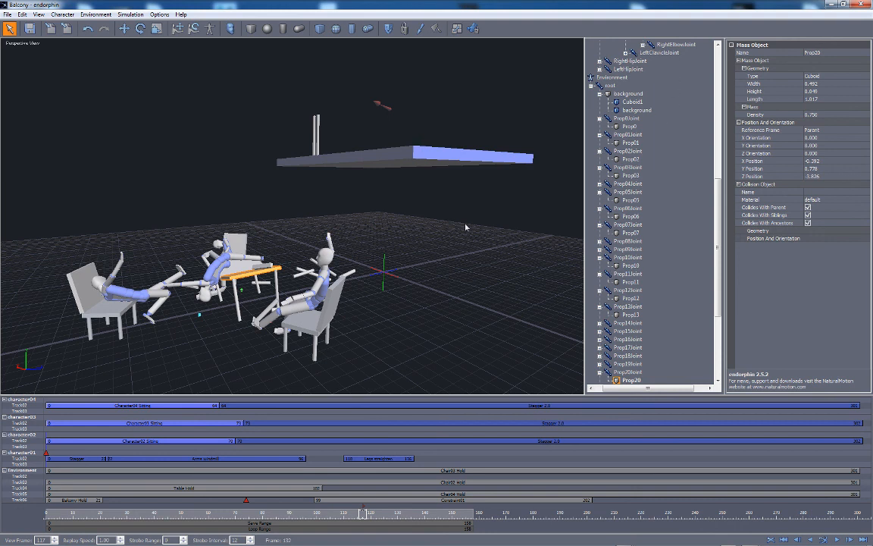